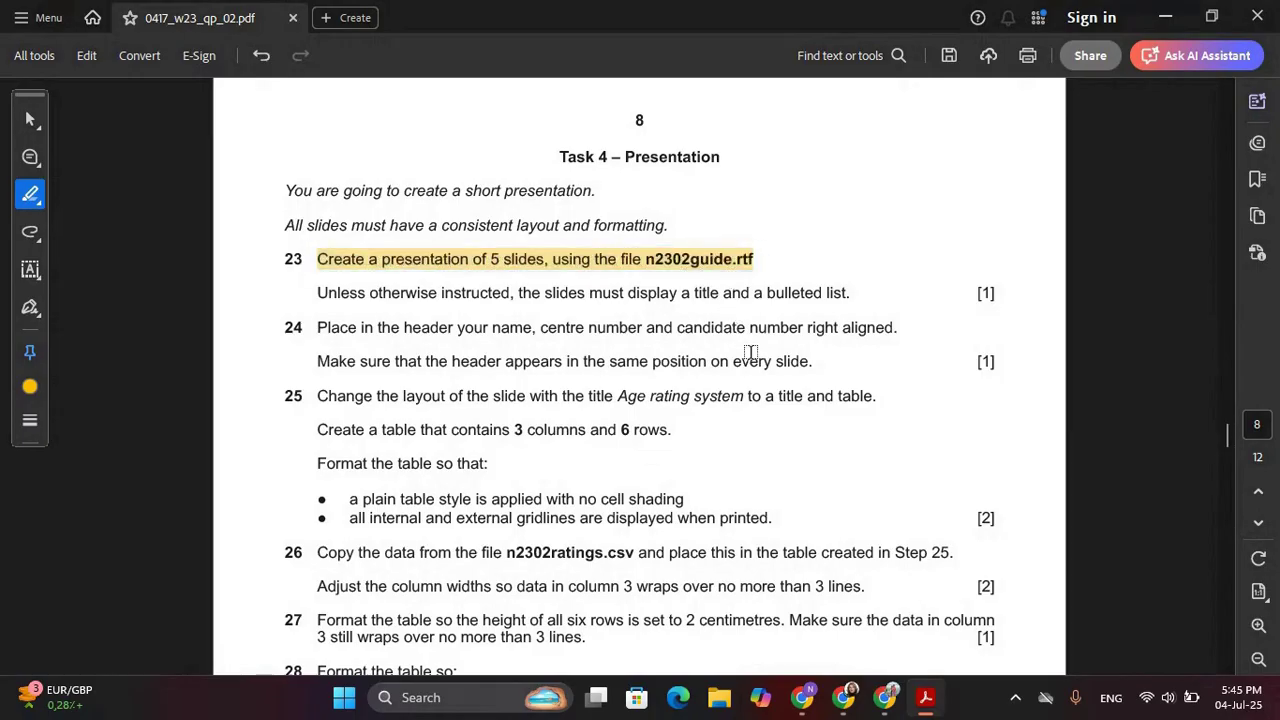
Open Windows search to look for PowerPoint
key("super")
key("super")
key("super")
Launch PowerPoint from search and create a blank presentation
type("powerpoint")
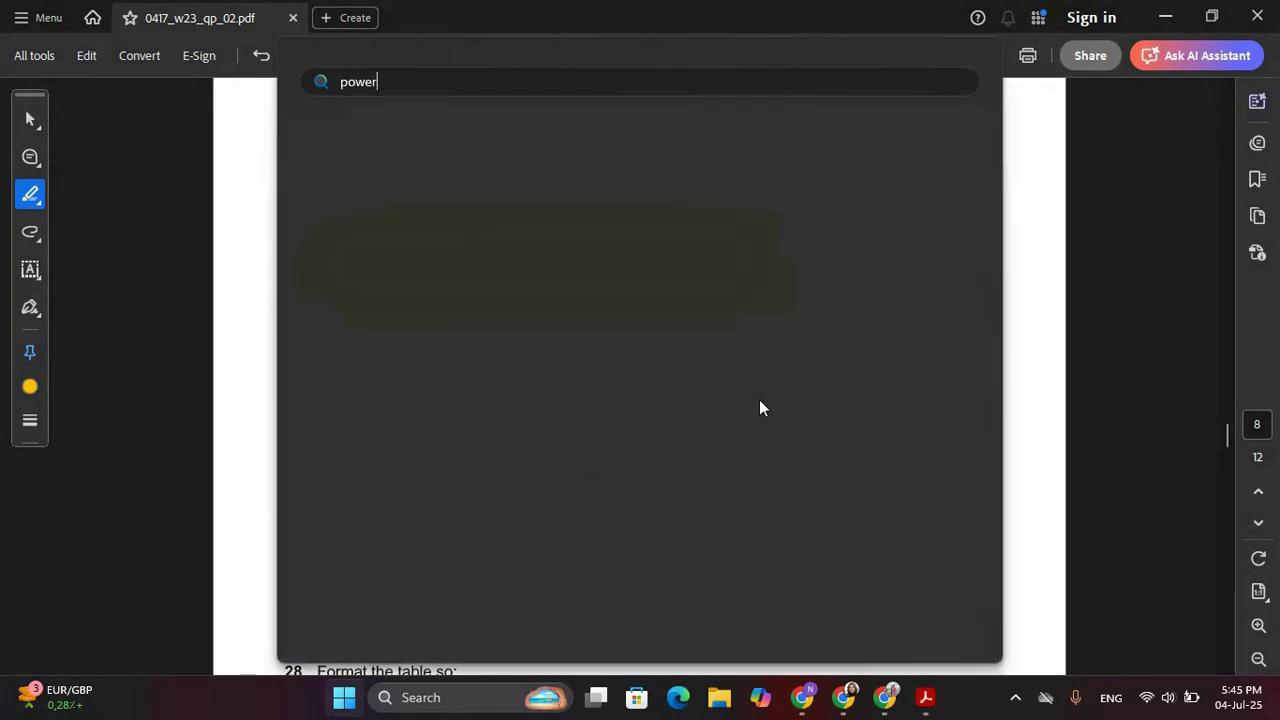
key("Return")
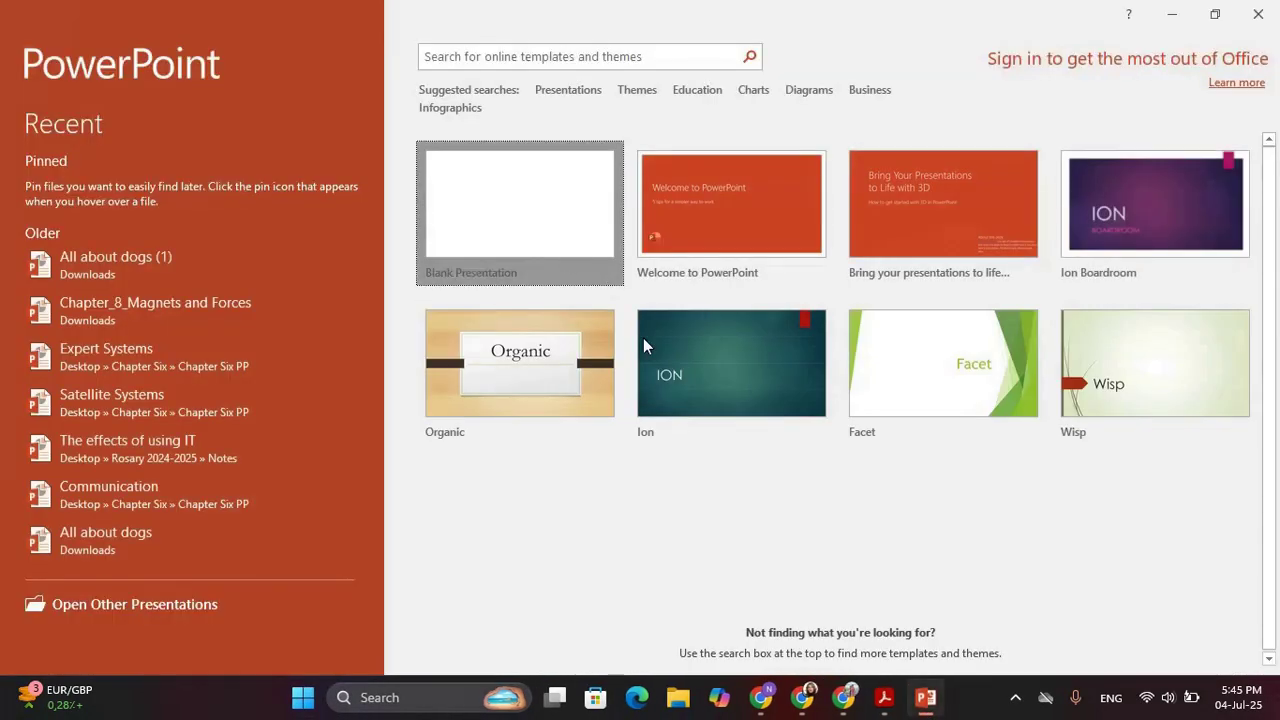
key("Return")
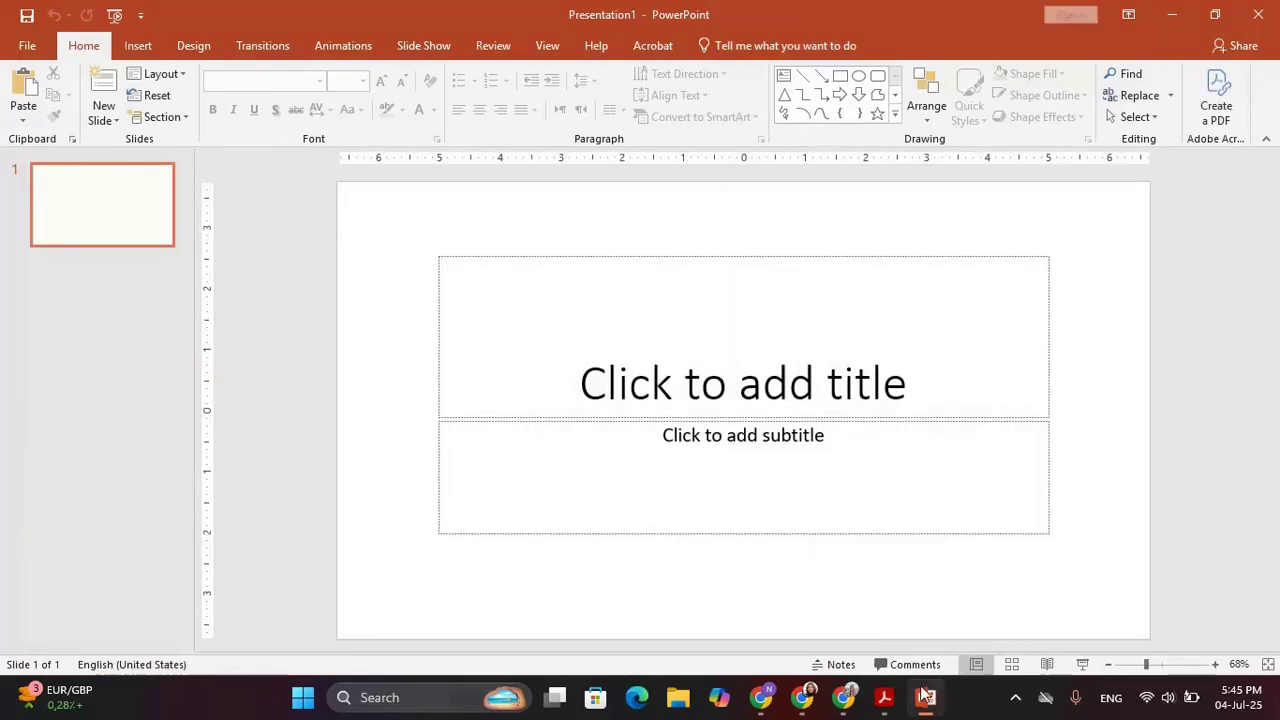
Check item 23's yellow highlight in the task sheet PDF, then return to Presentation1
key("alt+Tab")
left_click(676, 274)
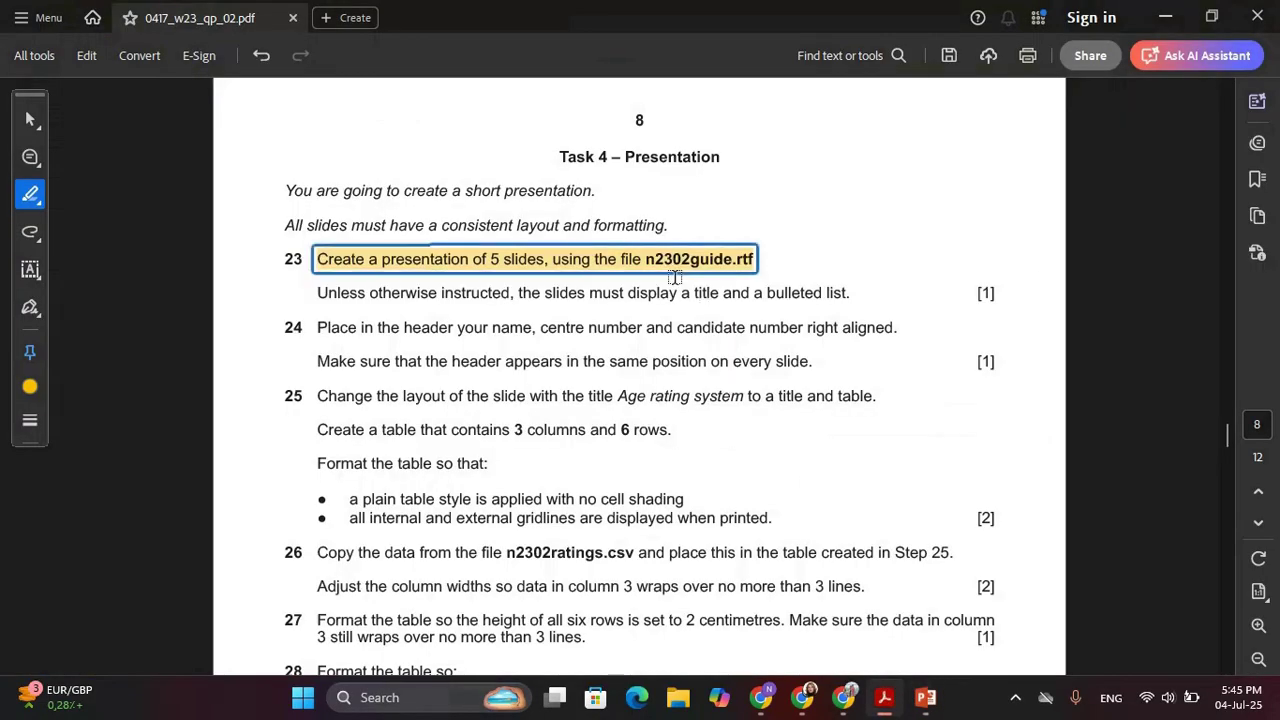
left_click(574, 284)
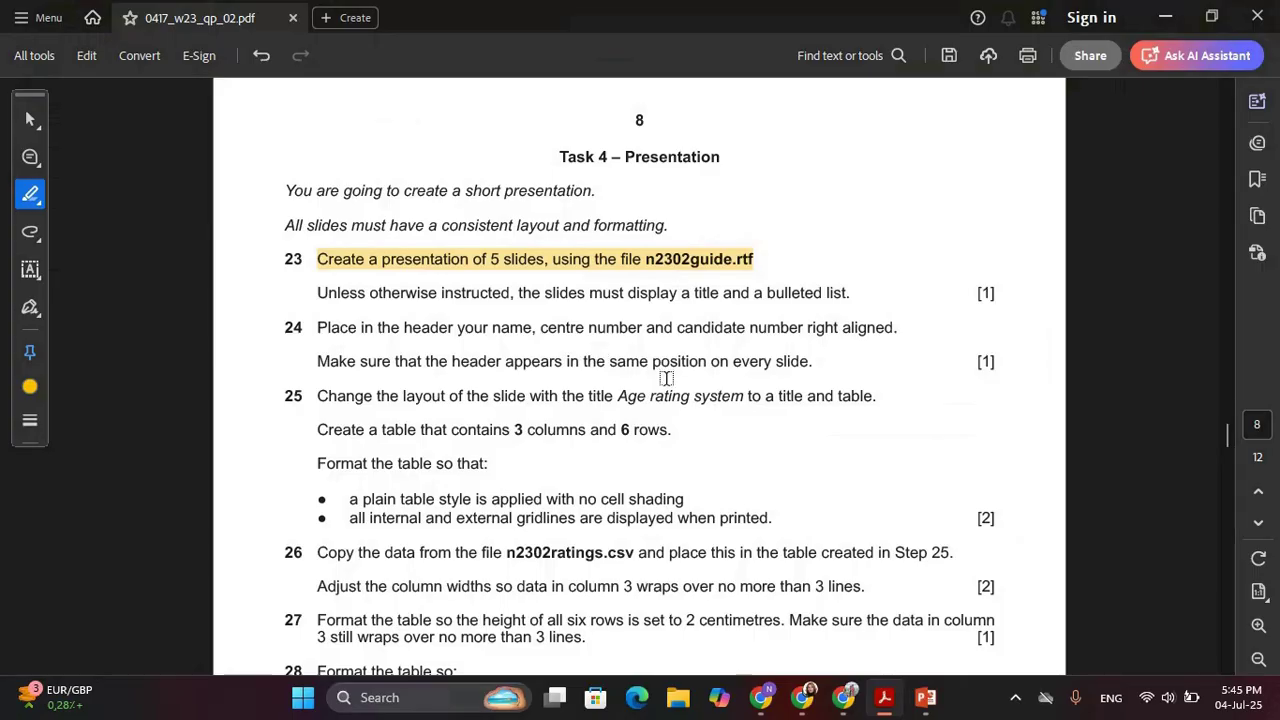
key("alt+Tab")
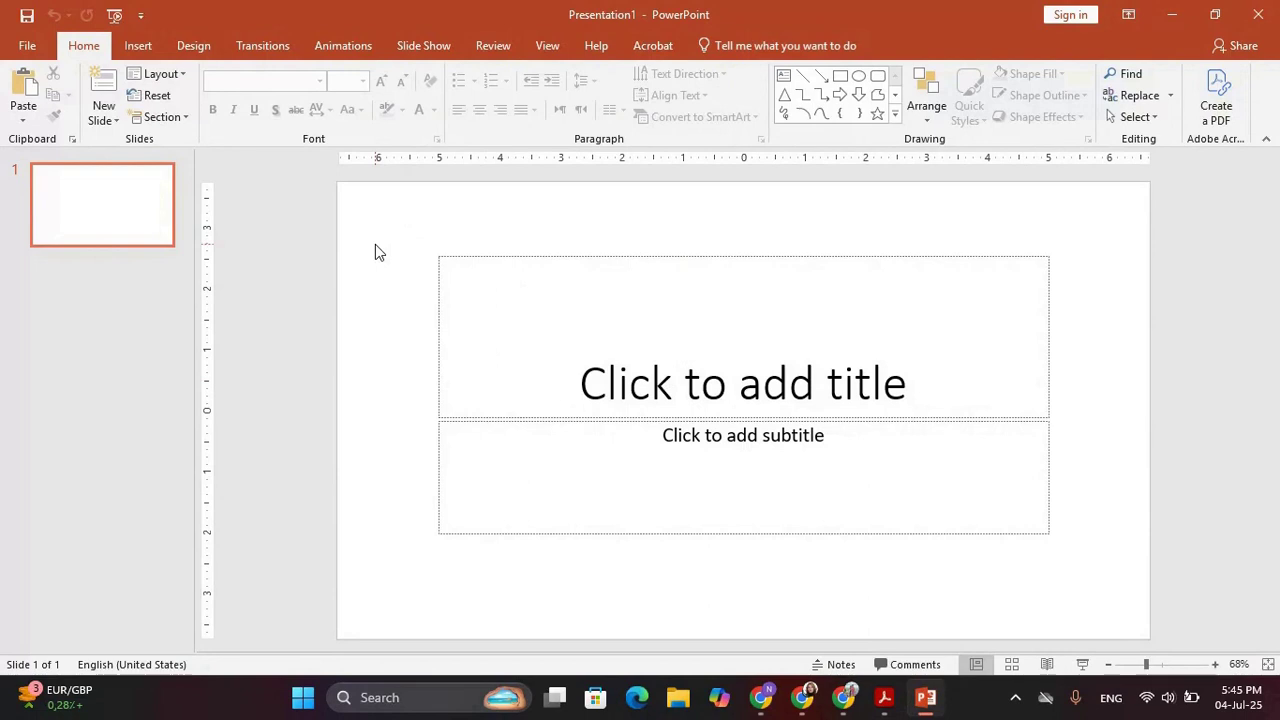
Insert slides from the Desktop\0417_w23_sf_02\n2302guide outline file
left_click(105, 121)
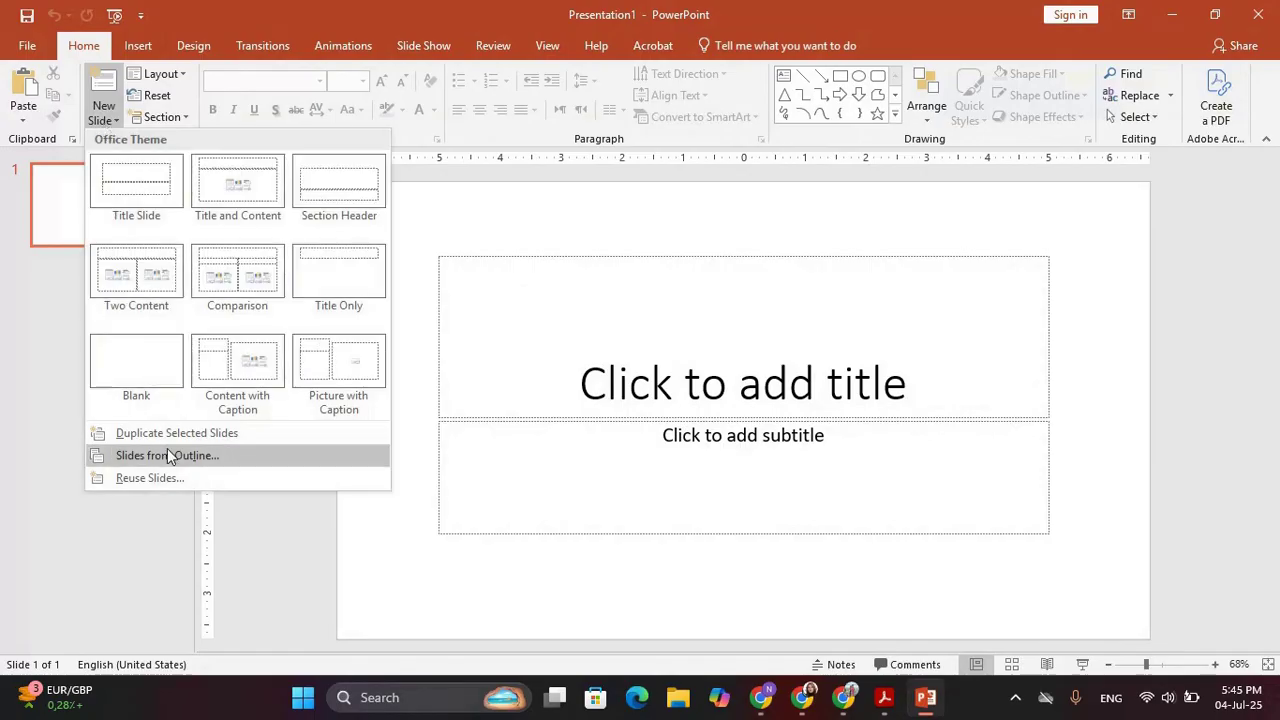
left_click(171, 455)
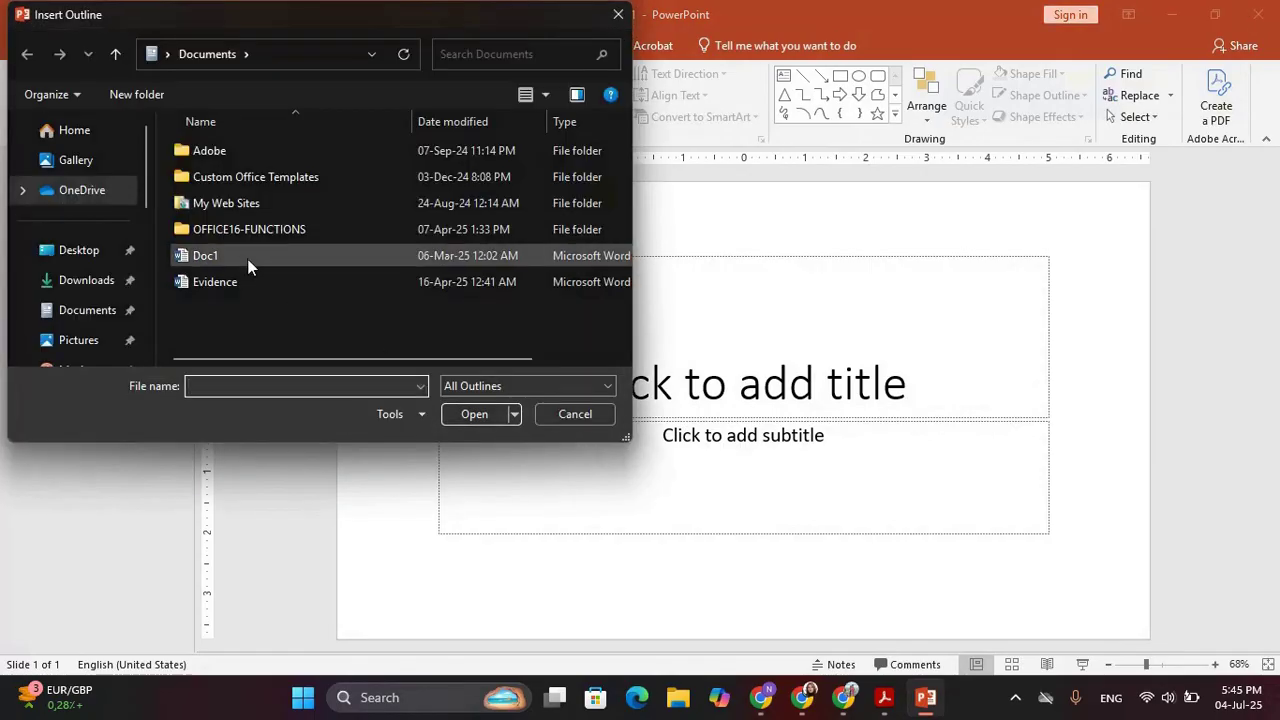
left_click(79, 251)
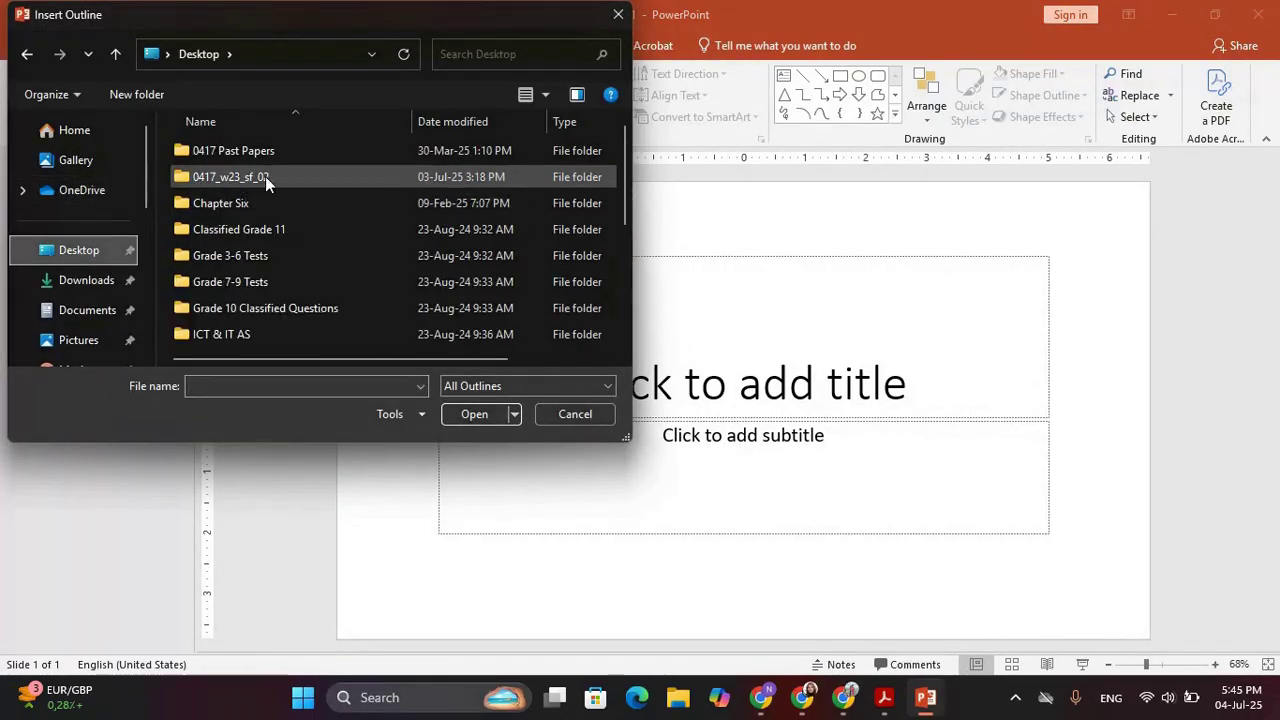
double_click(265, 176)
key("alt+Tab")
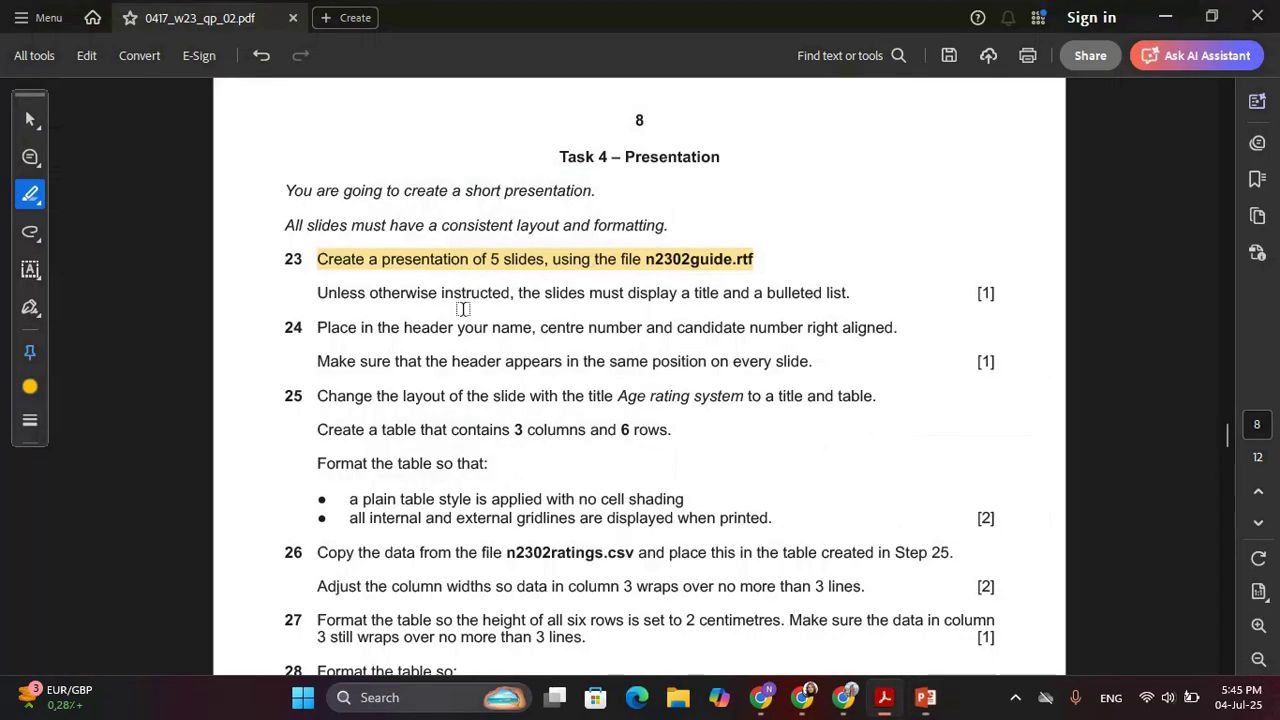
key("alt+Tab")
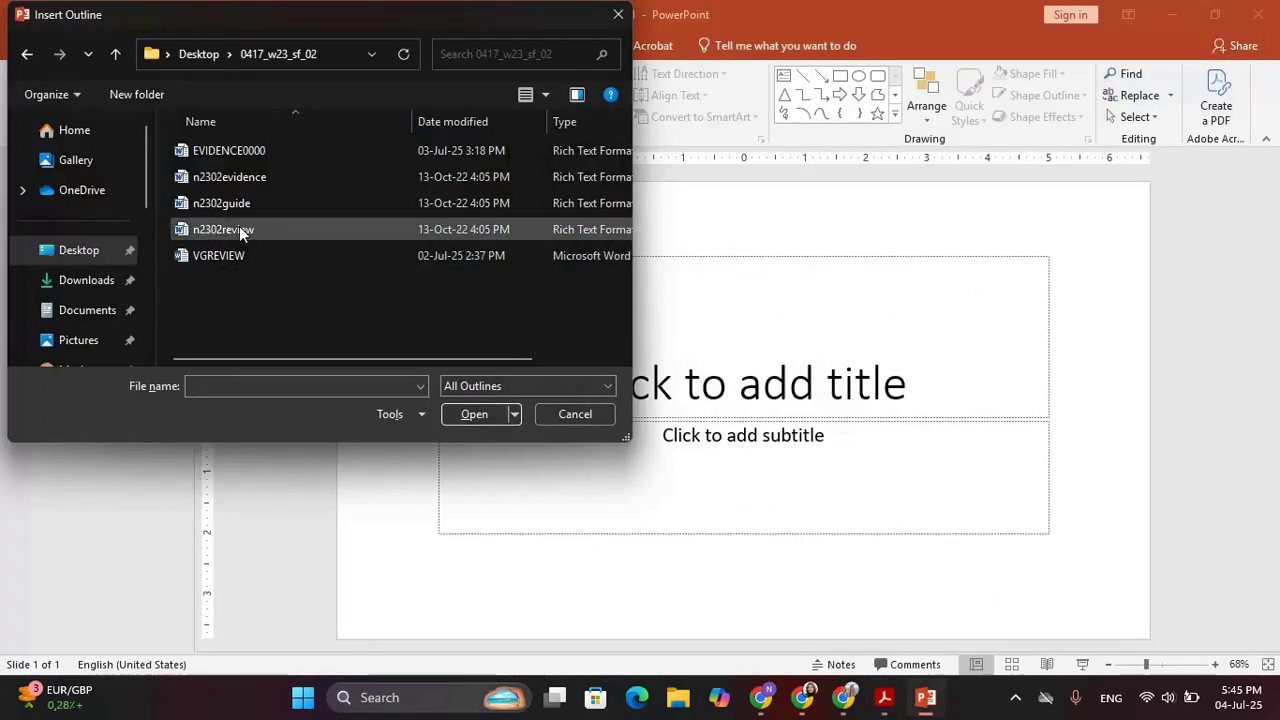
double_click(255, 210)
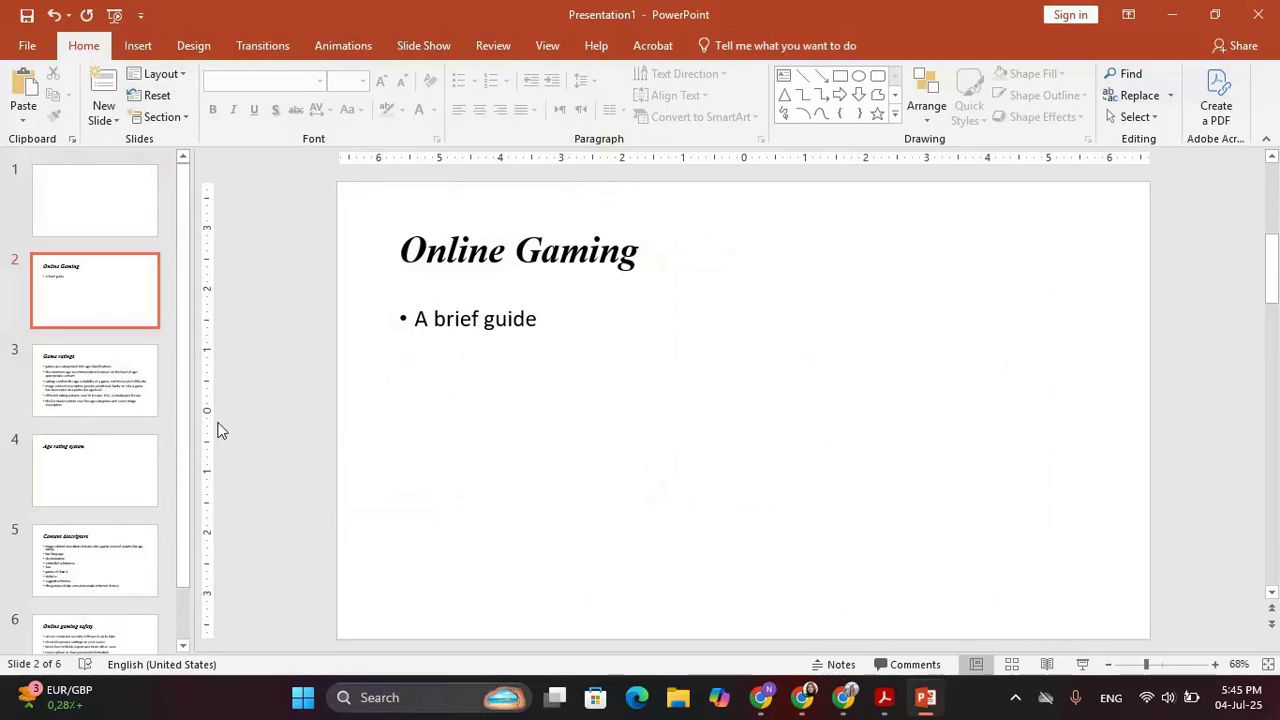
Delete the empty first title slide, leaving five slides
left_click(107, 212)
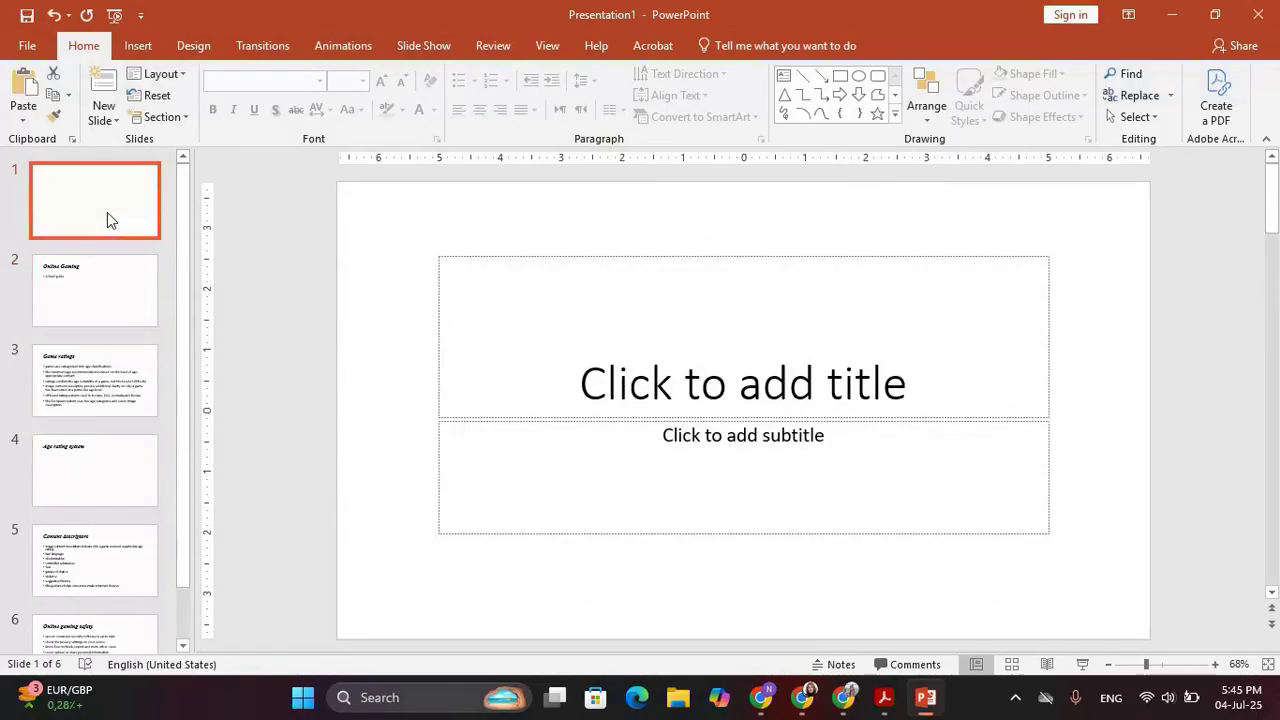
key("Delete")
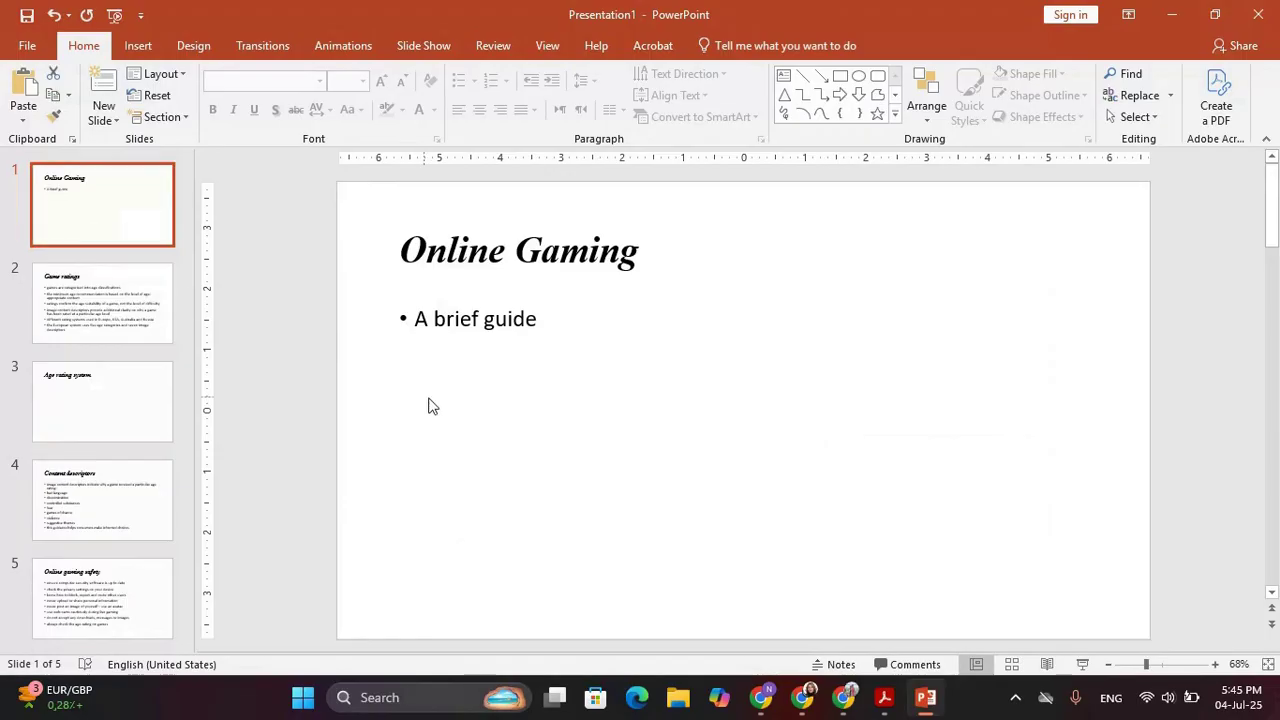
key("alt+Tab")
Highlight item 23's bulleted-list line and both item 24 header lines in the PDF
left_click_drag(318, 293, 848, 300)
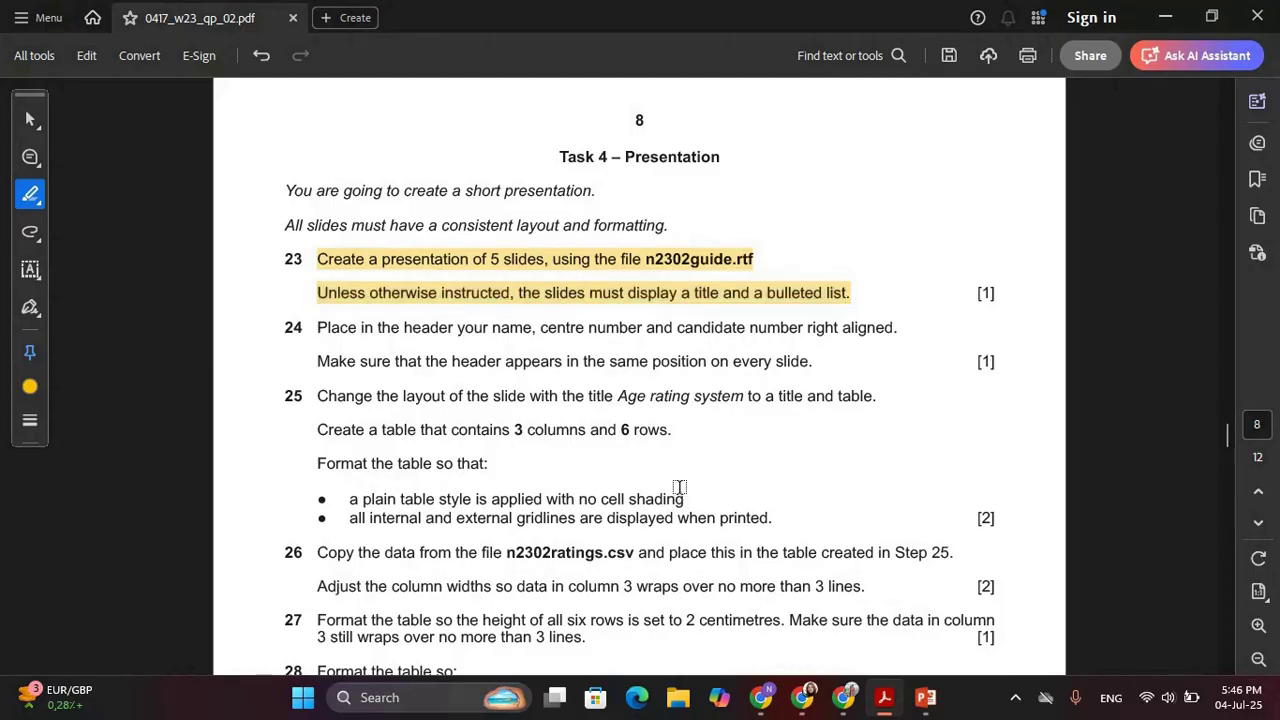
scroll(670, 470, "down", 3)
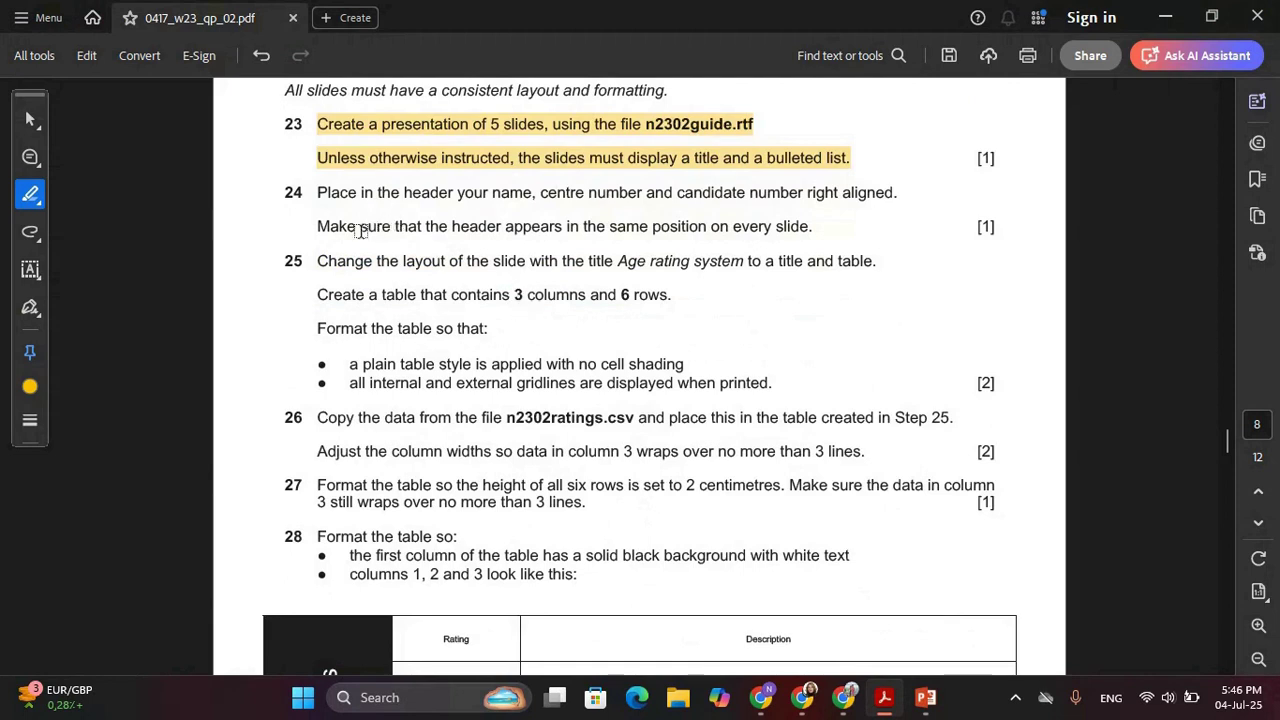
left_click_drag(313, 190, 872, 194)
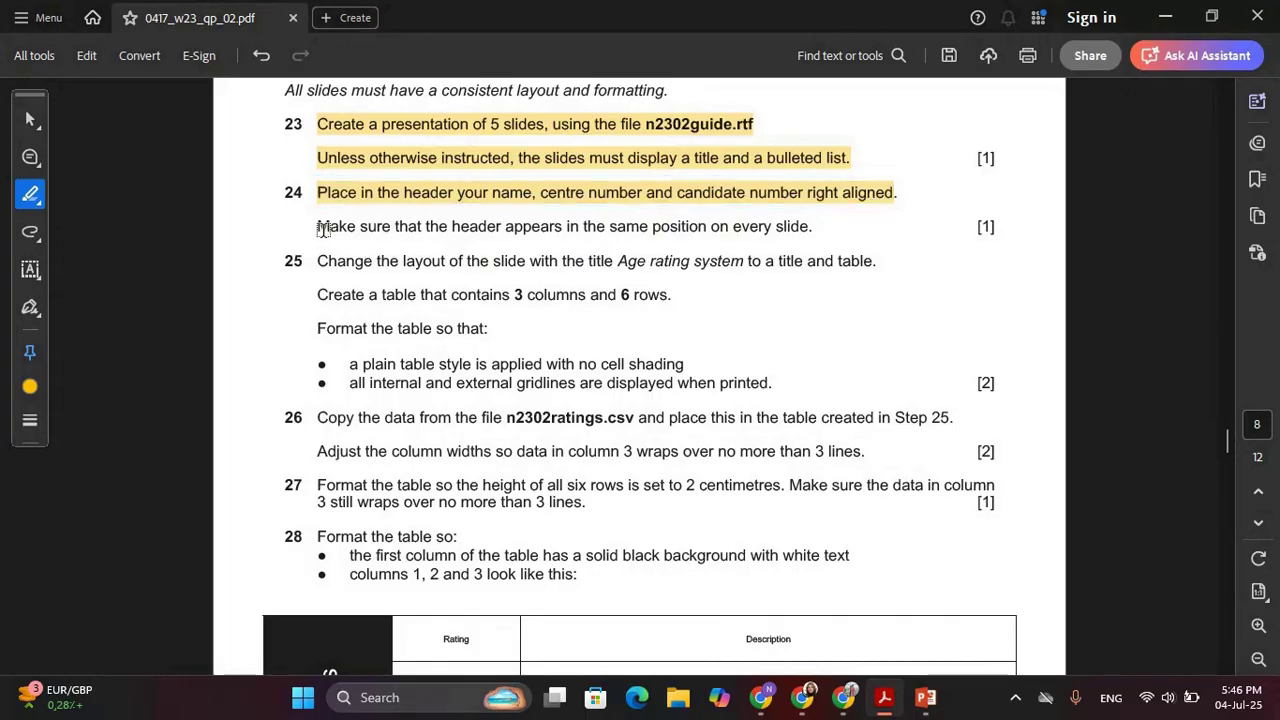
left_click_drag(319, 225, 812, 229)
key("alt+Tab")
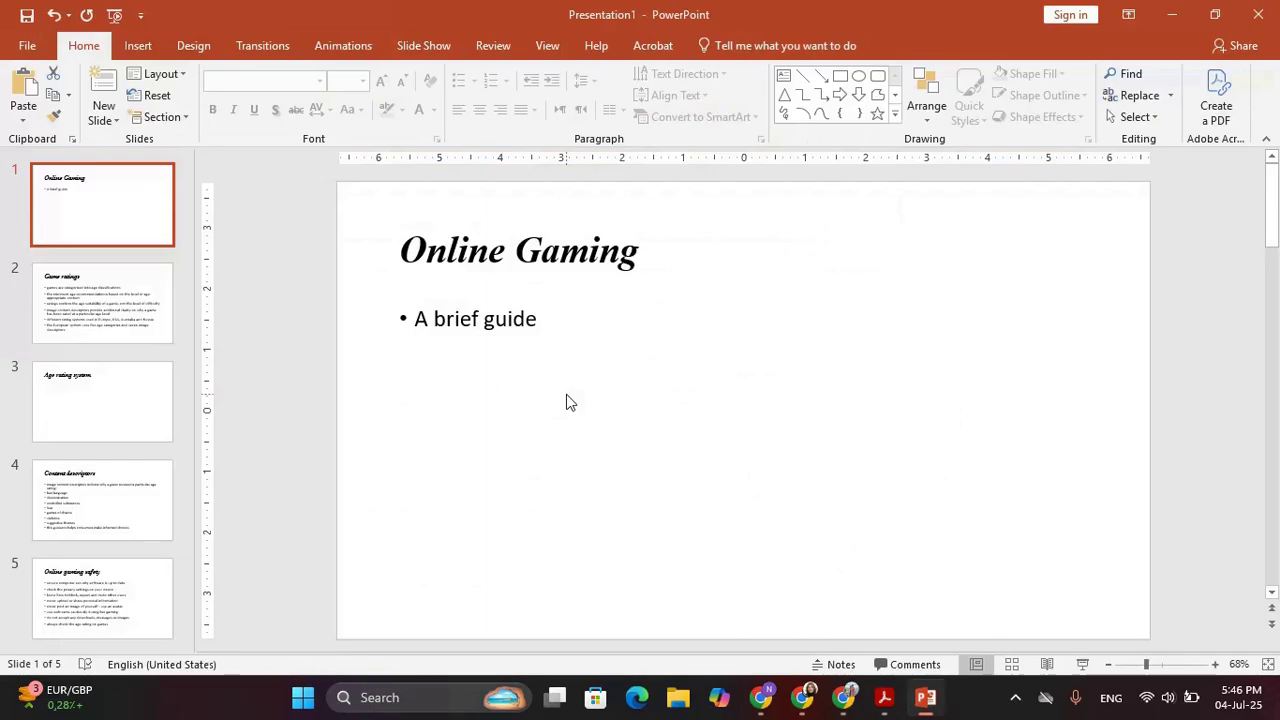
Add a footer with the candidate's name, centre and candidate number to all slides
left_click(138, 45)
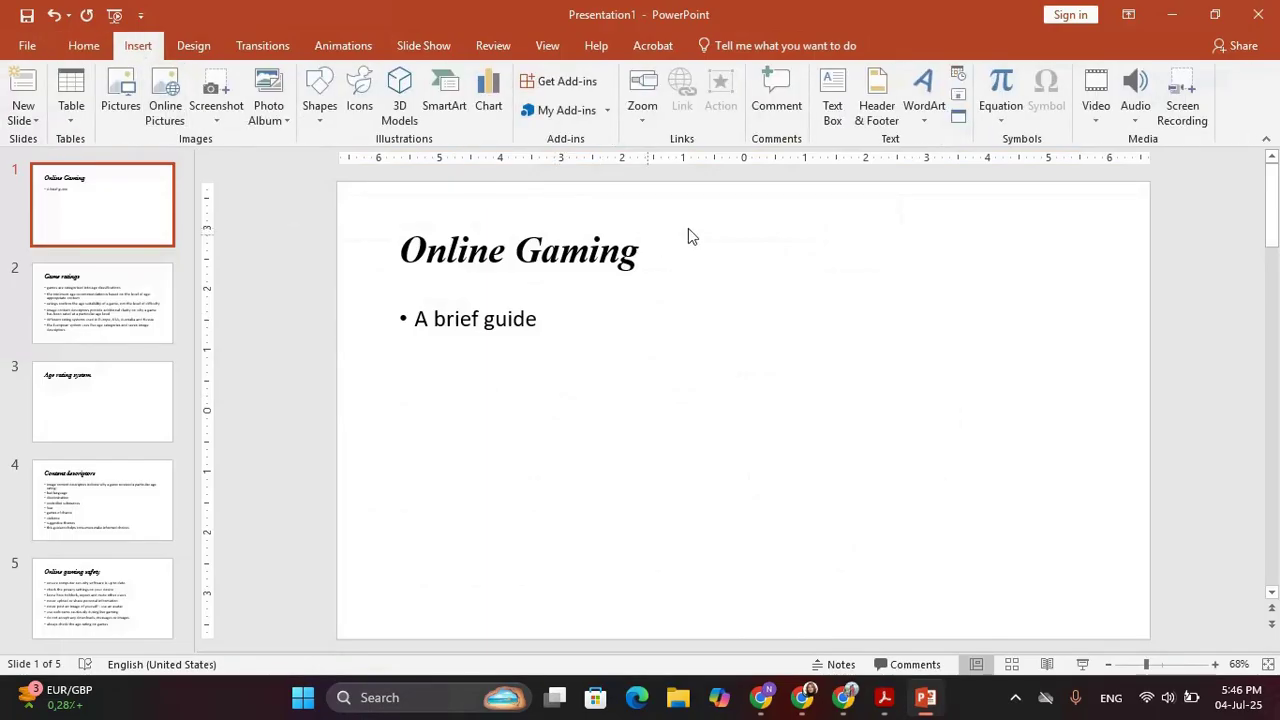
left_click(879, 116)
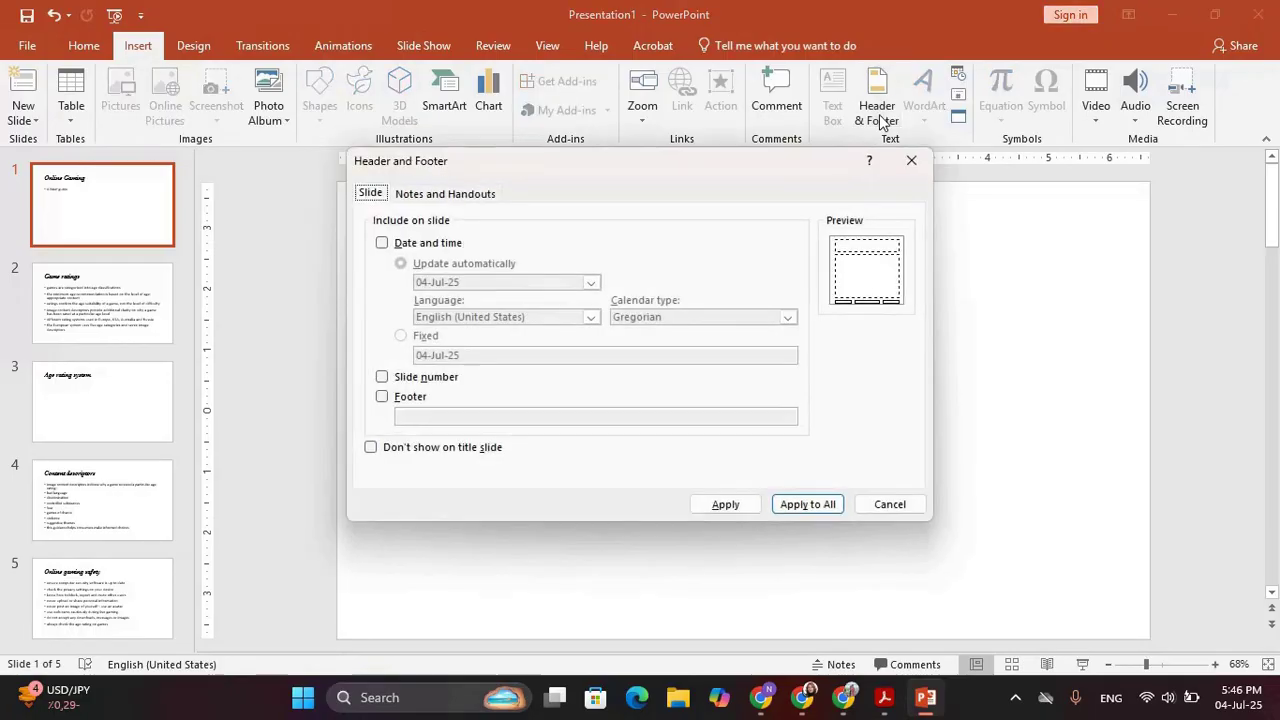
left_click(405, 400)
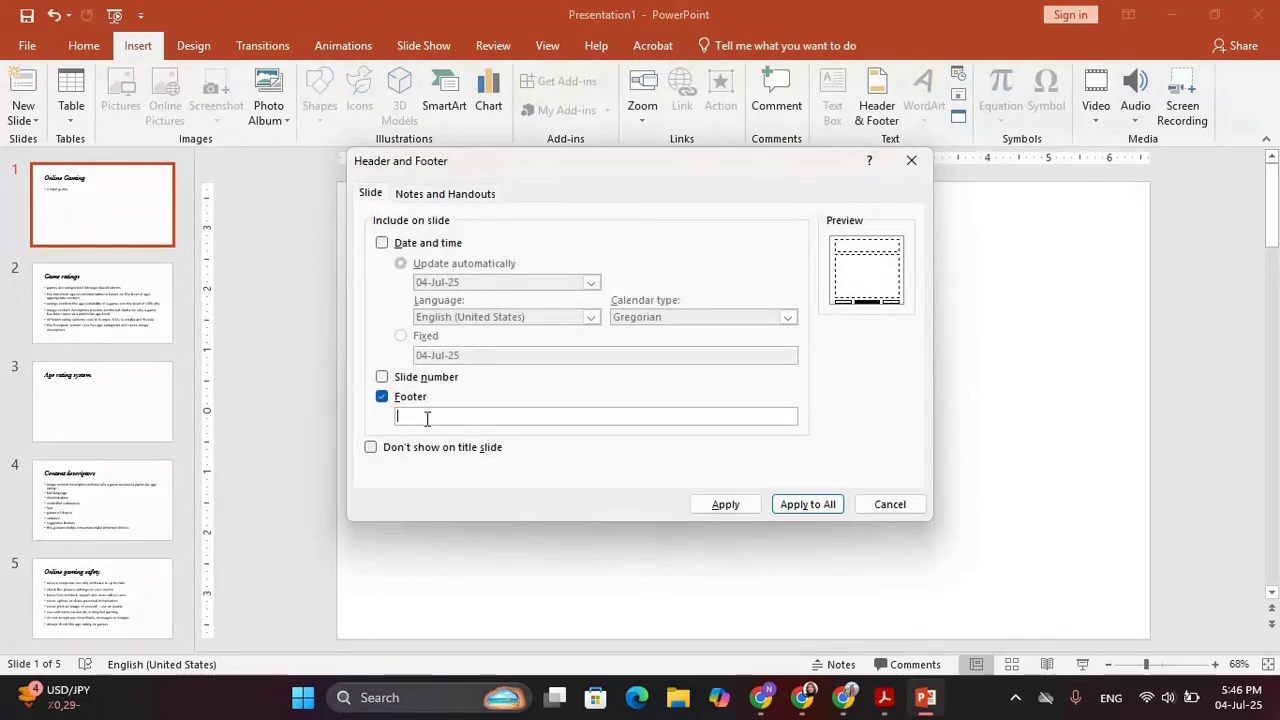
left_click(425, 420)
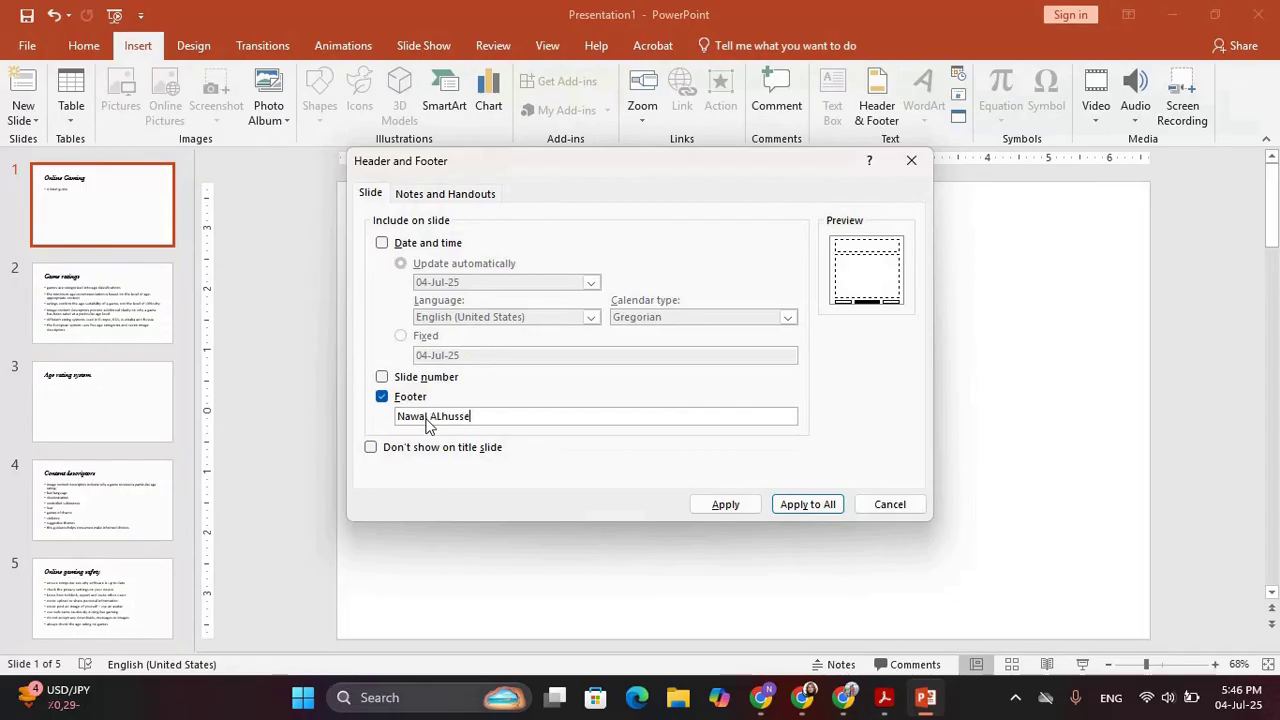
left_click(800, 504)
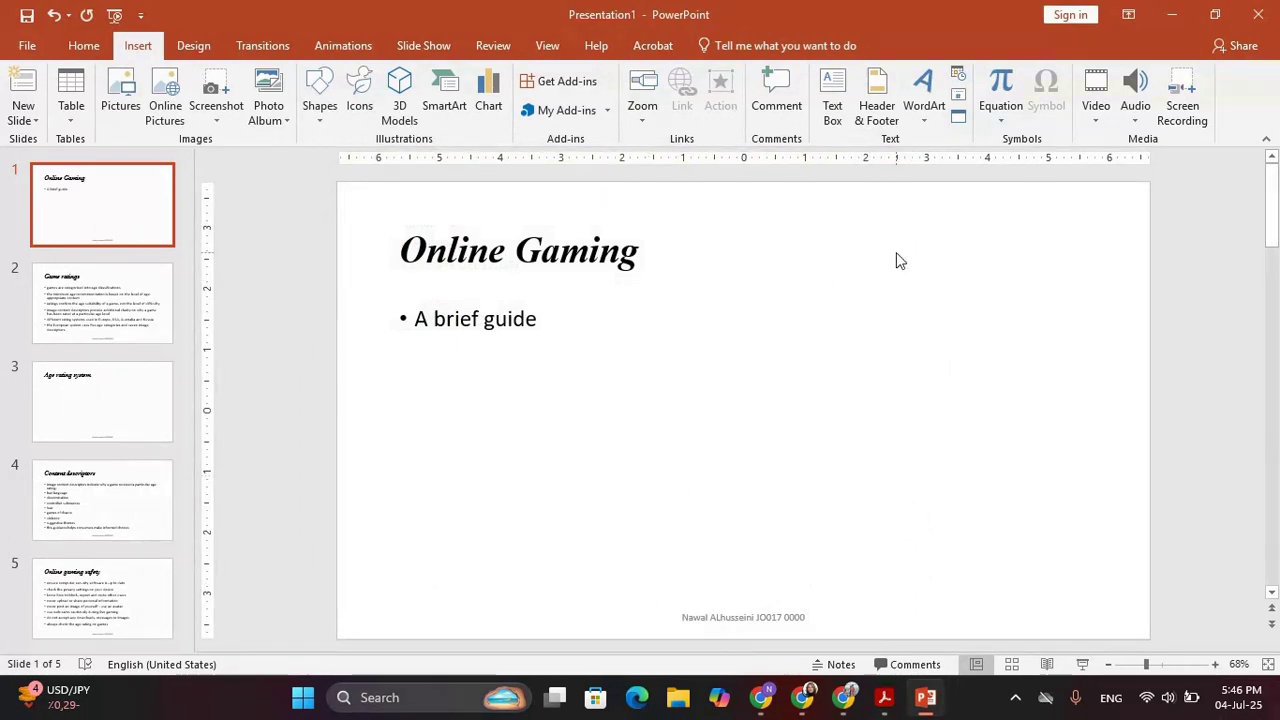
In Slide Master view, move the top master's footer placeholder to the slide's top edge
key("alt+Tab")
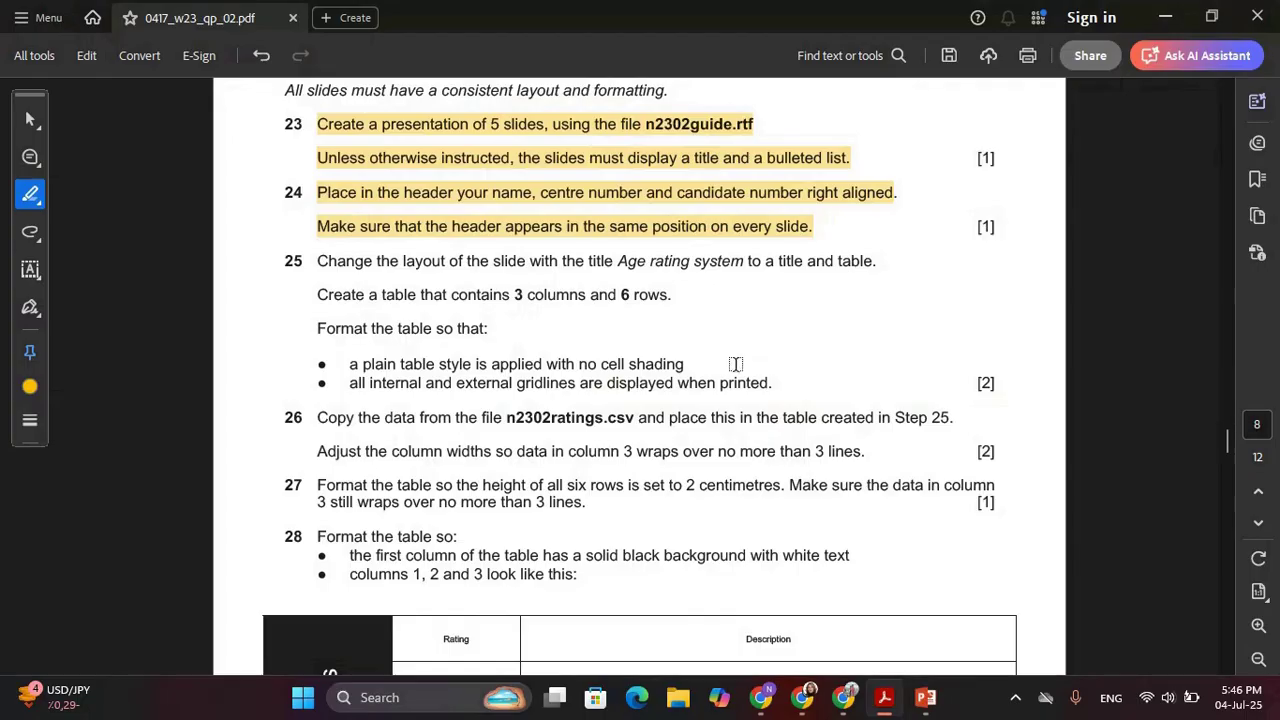
key("alt+Tab")
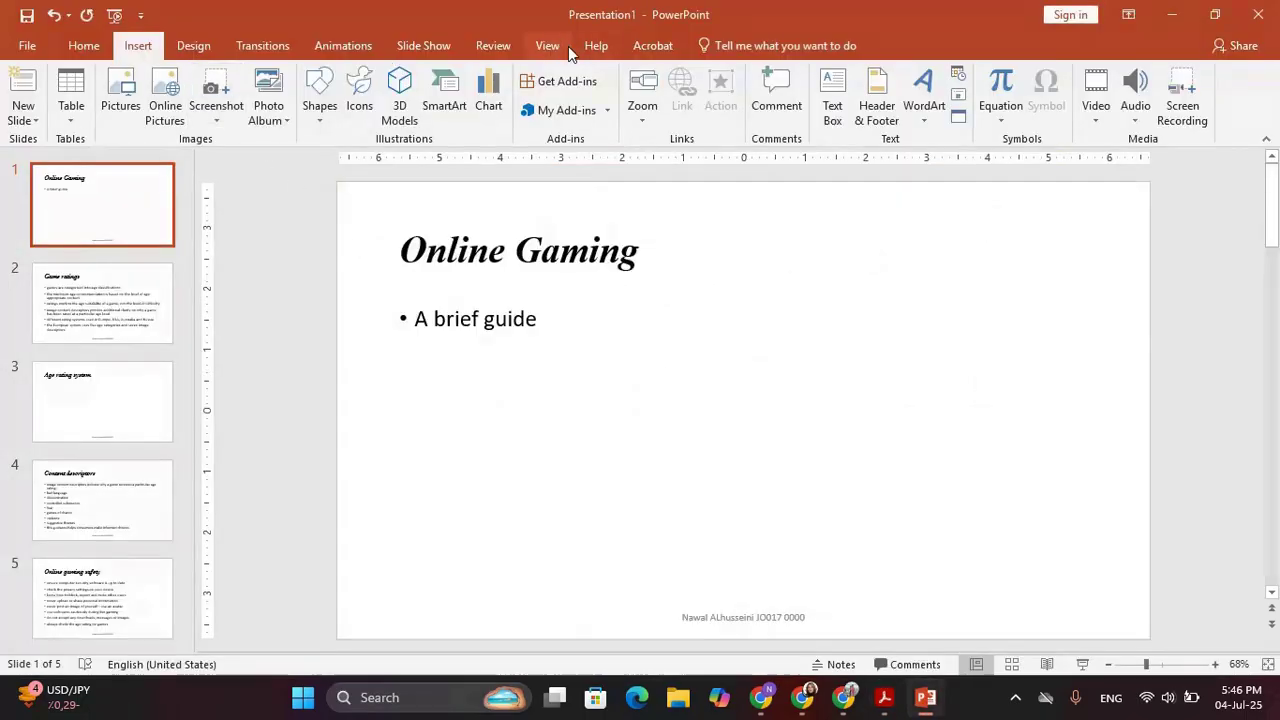
left_click(549, 47)
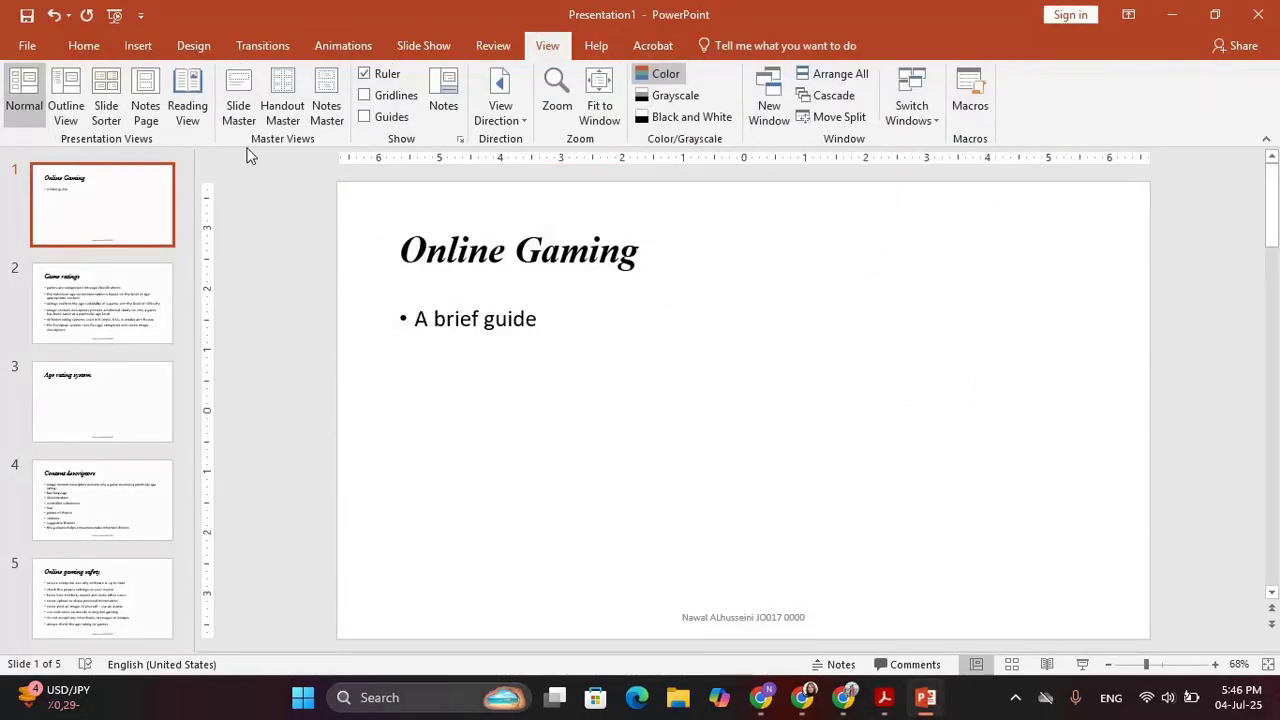
left_click(240, 105)
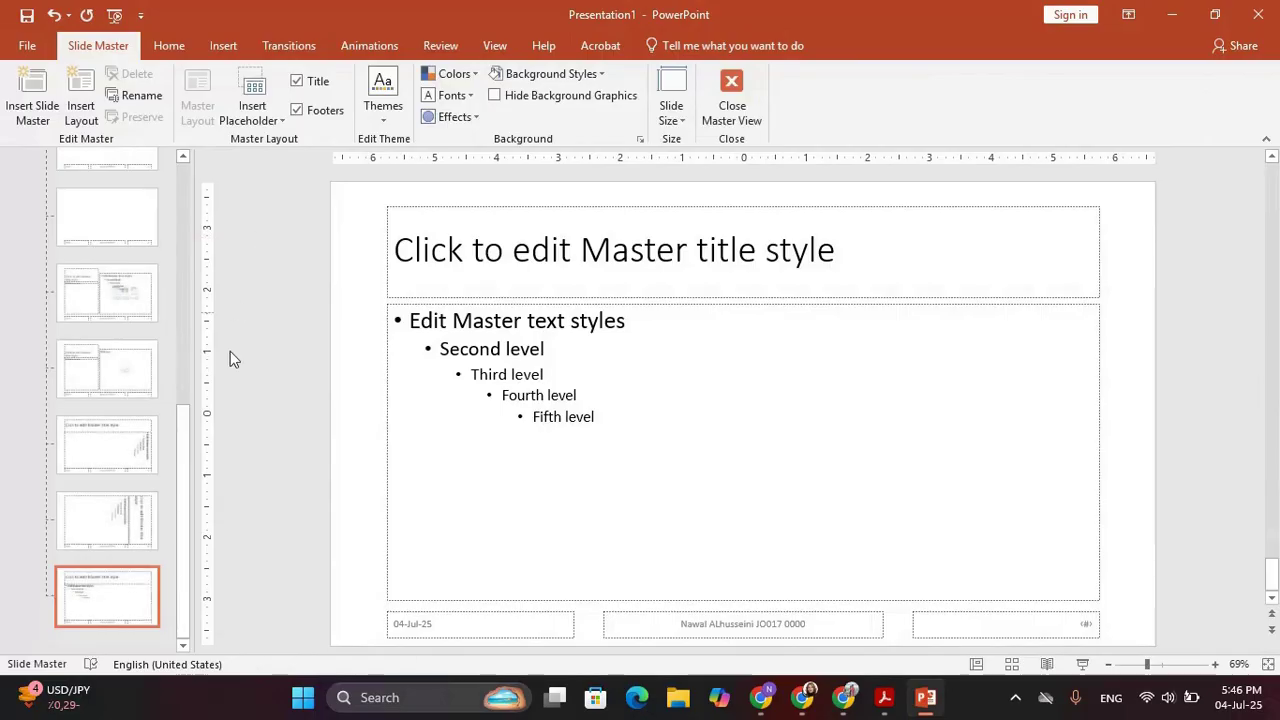
left_click_drag(181, 462, 191, 194)
left_click(123, 190)
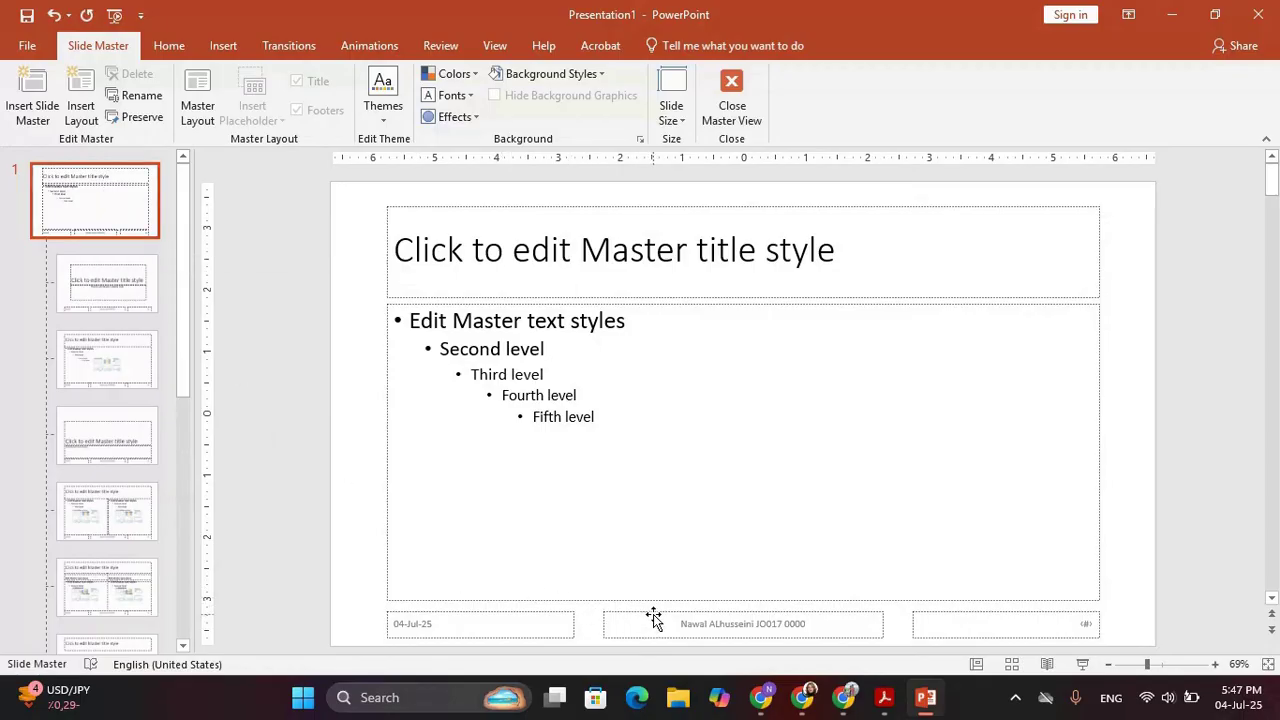
mouse_move(653, 614)
left_mouse_down()
mouse_move(820, 346)
mouse_move(920, 229)
mouse_move(940, 197)
mouse_move(926, 186)
left_mouse_up()
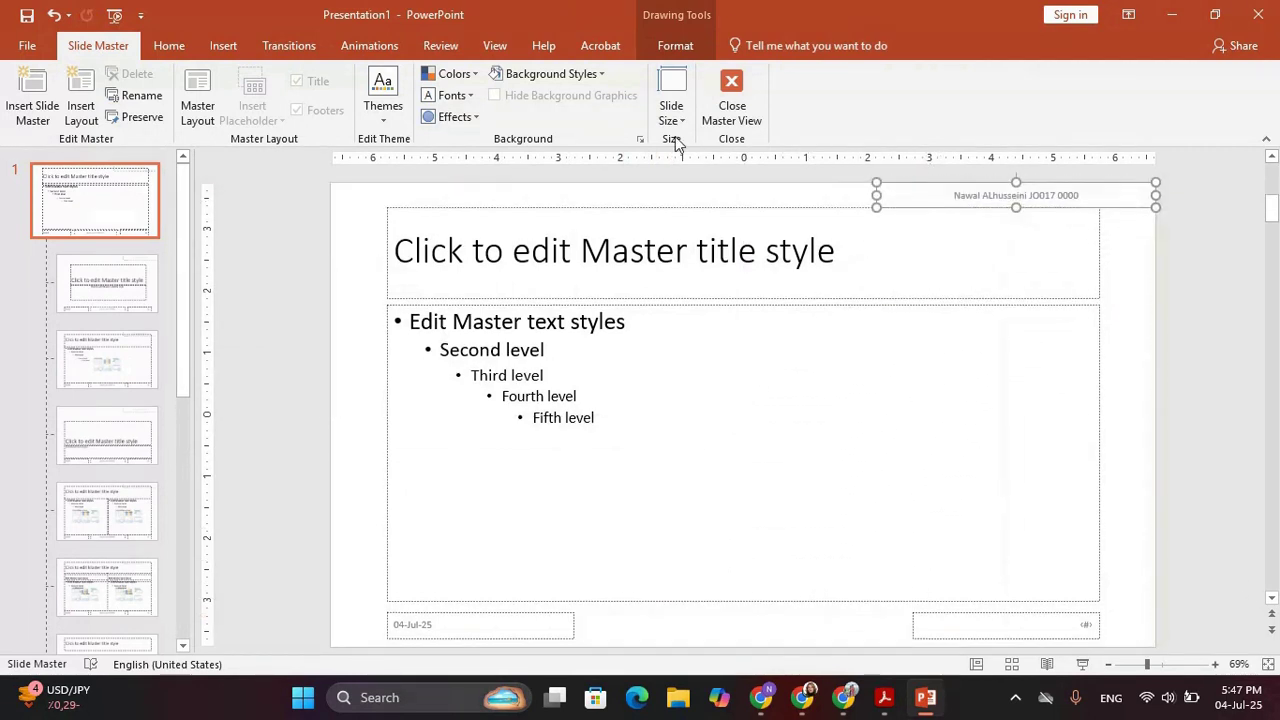
Right-align the header text on the slide master
left_click(665, 46)
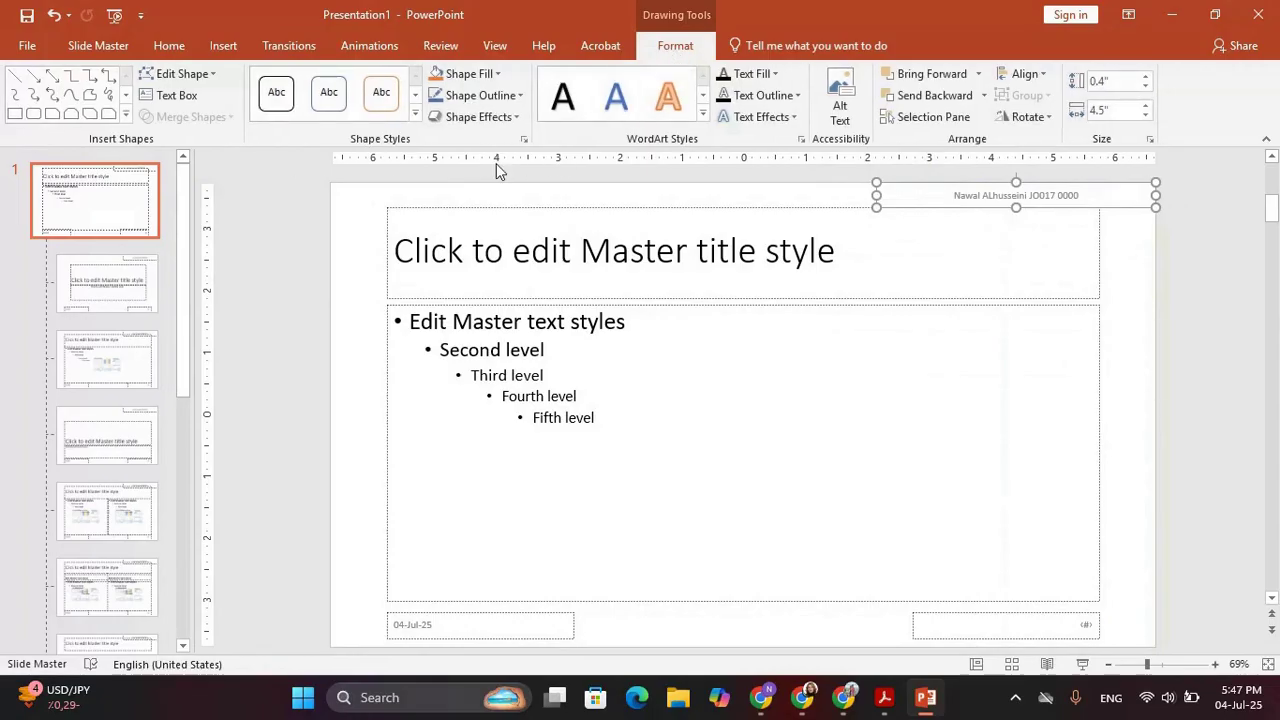
left_click(169, 46)
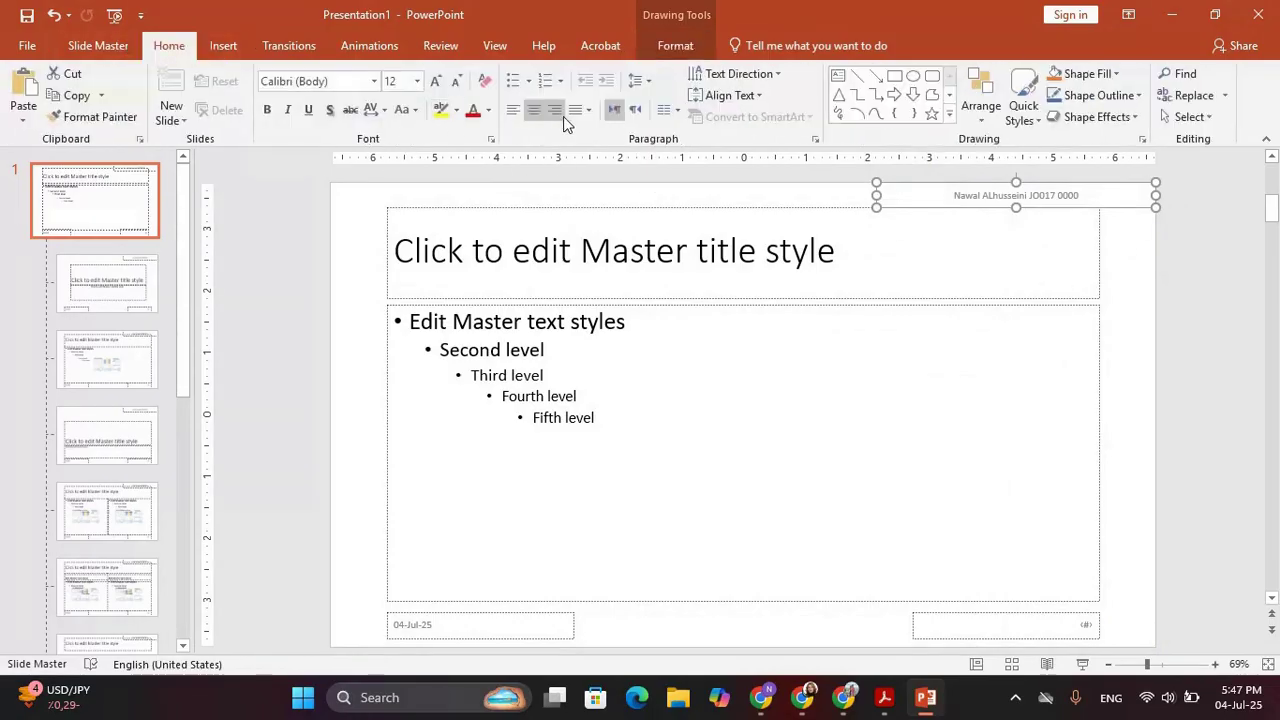
left_click(561, 113)
key("alt+Tab")
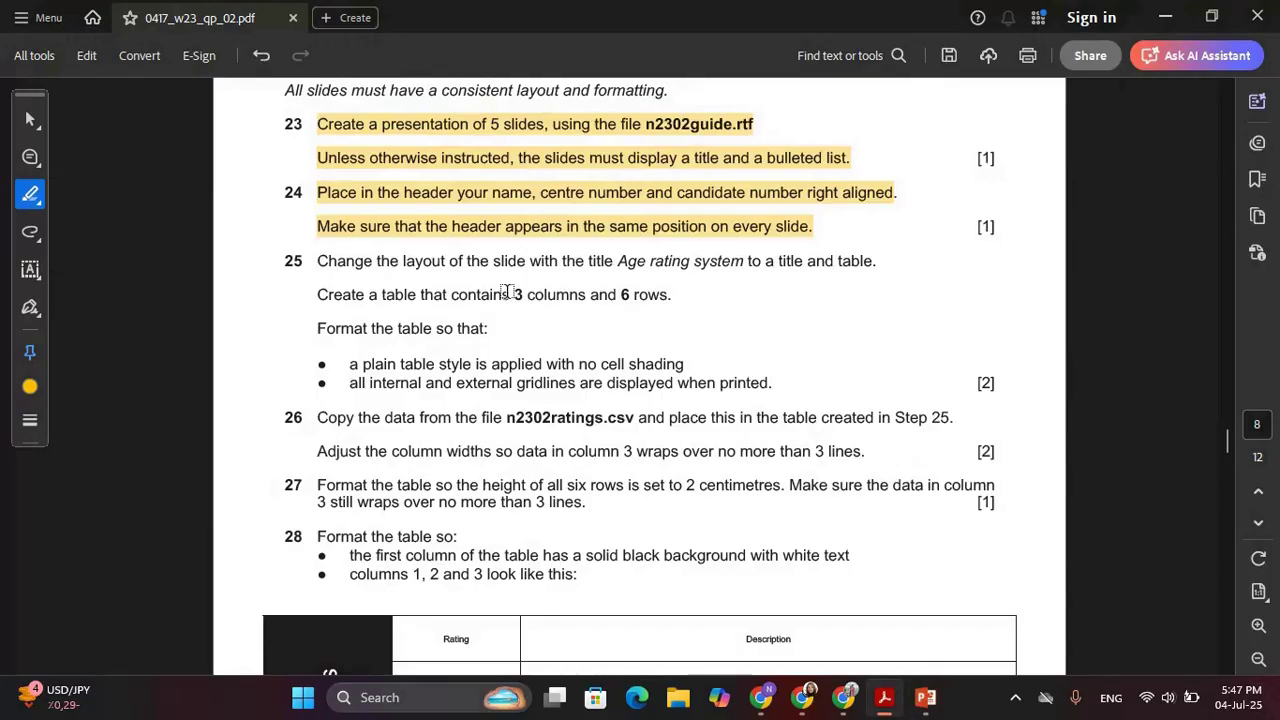
scroll(609, 330, "down", 2)
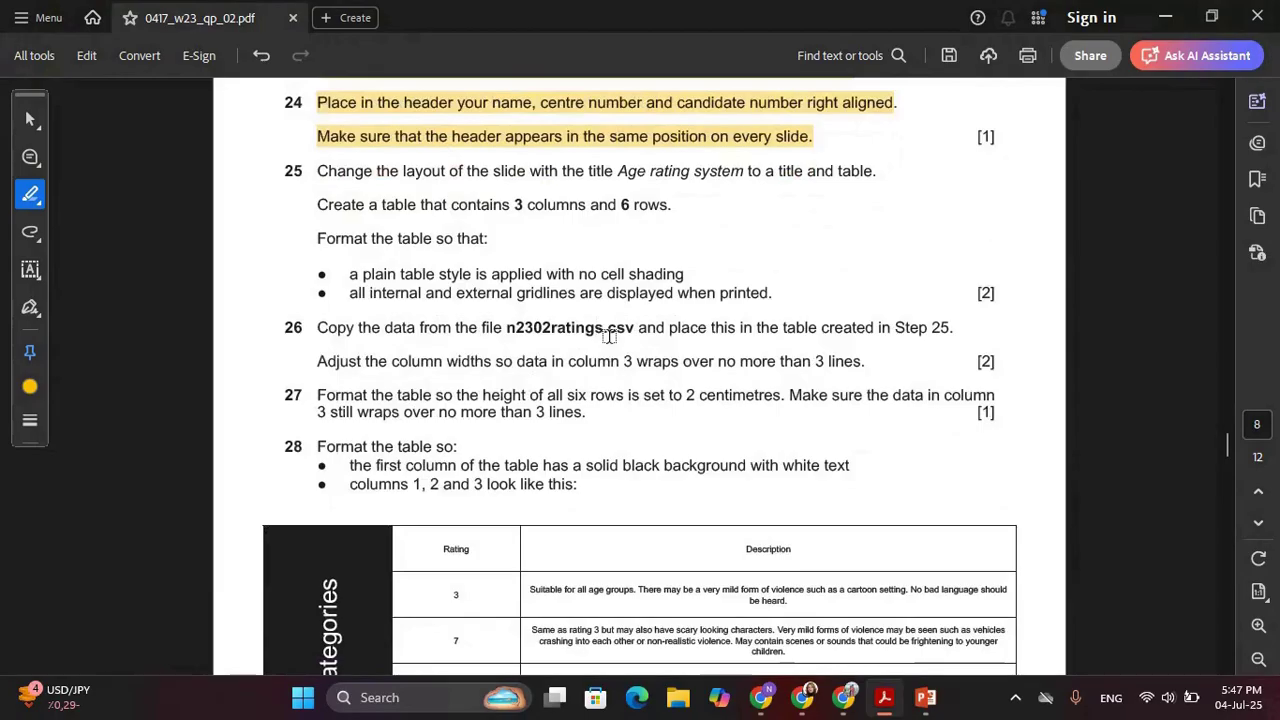
key("alt+Tab")
key("alt+Tab")
key("alt+Tab")
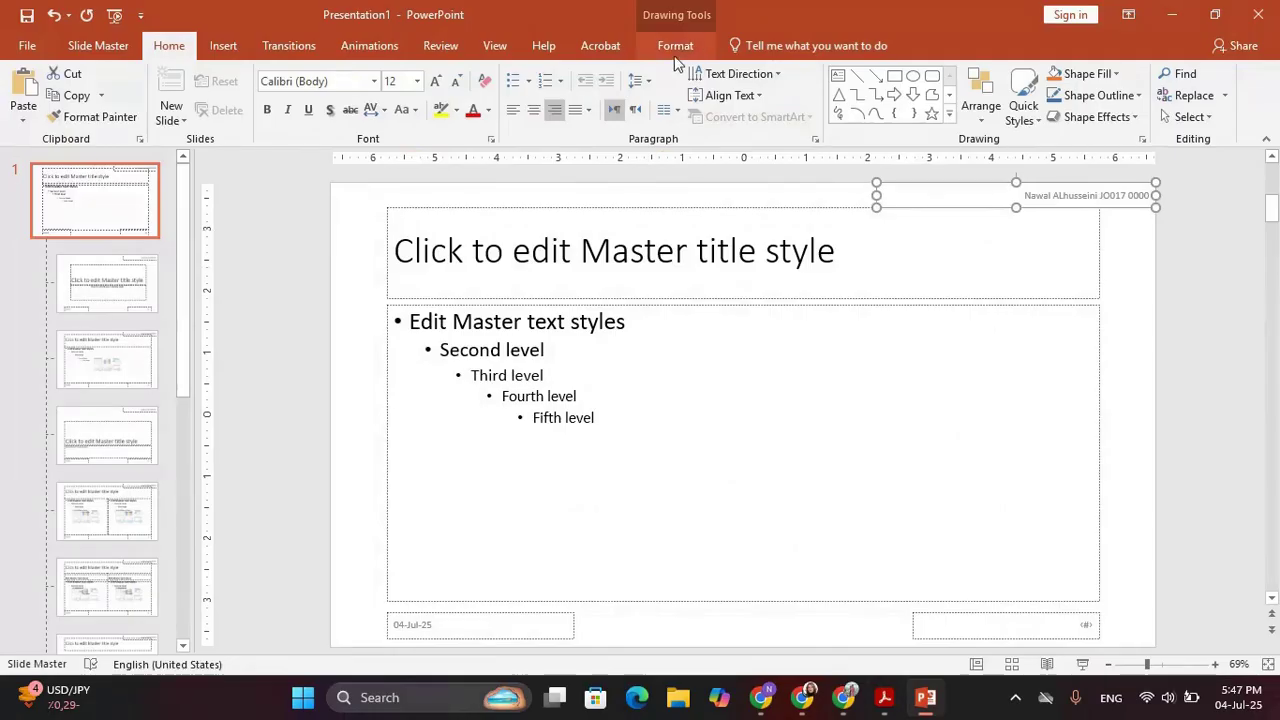
Close Master View and highlight step 25's layout-change instruction in the PDF
left_click(98, 45)
left_click(732, 105)
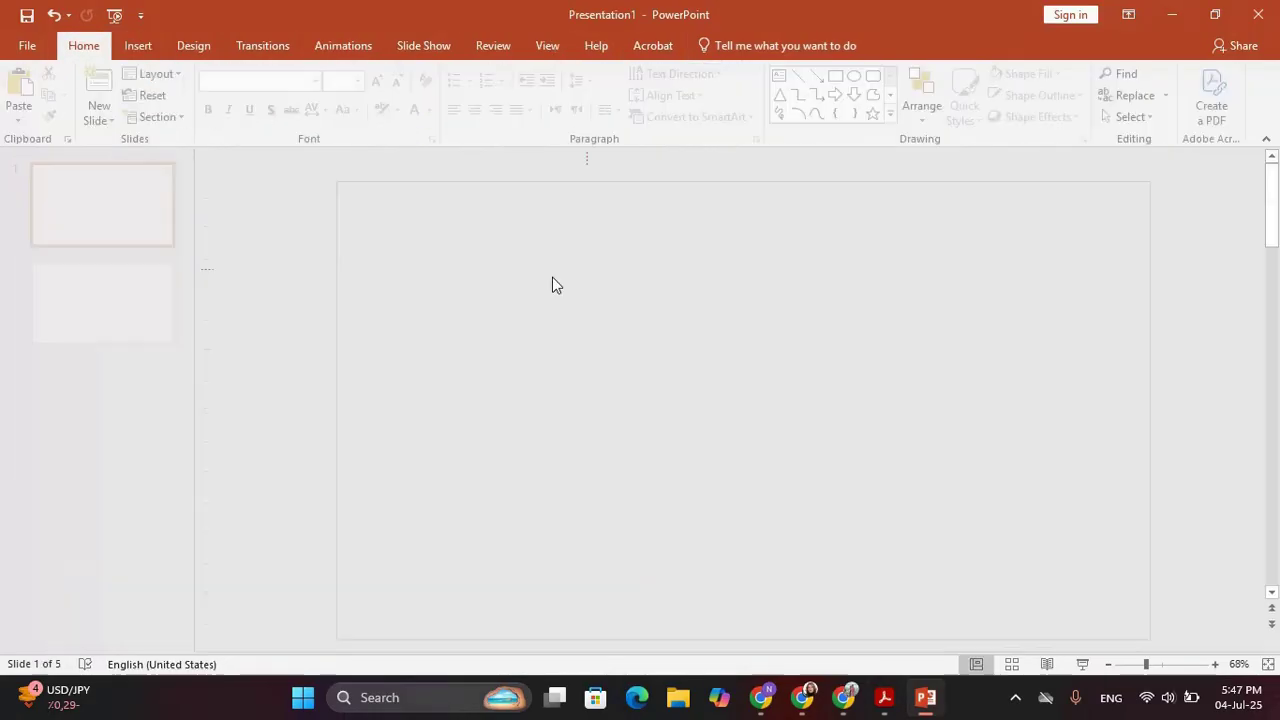
key("alt+Tab")
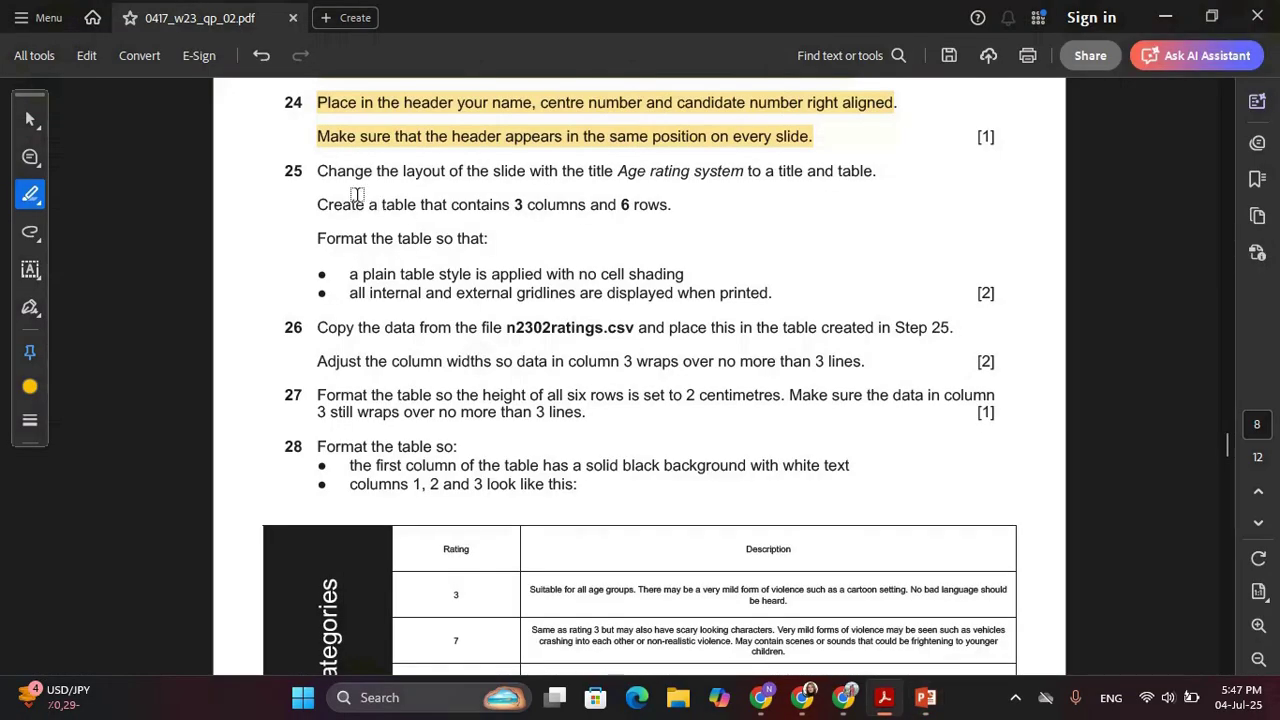
left_click_drag(322, 171, 816, 194)
Switch slide 3, 'Age rating system', to the Title and Content layout
key("alt+Tab")
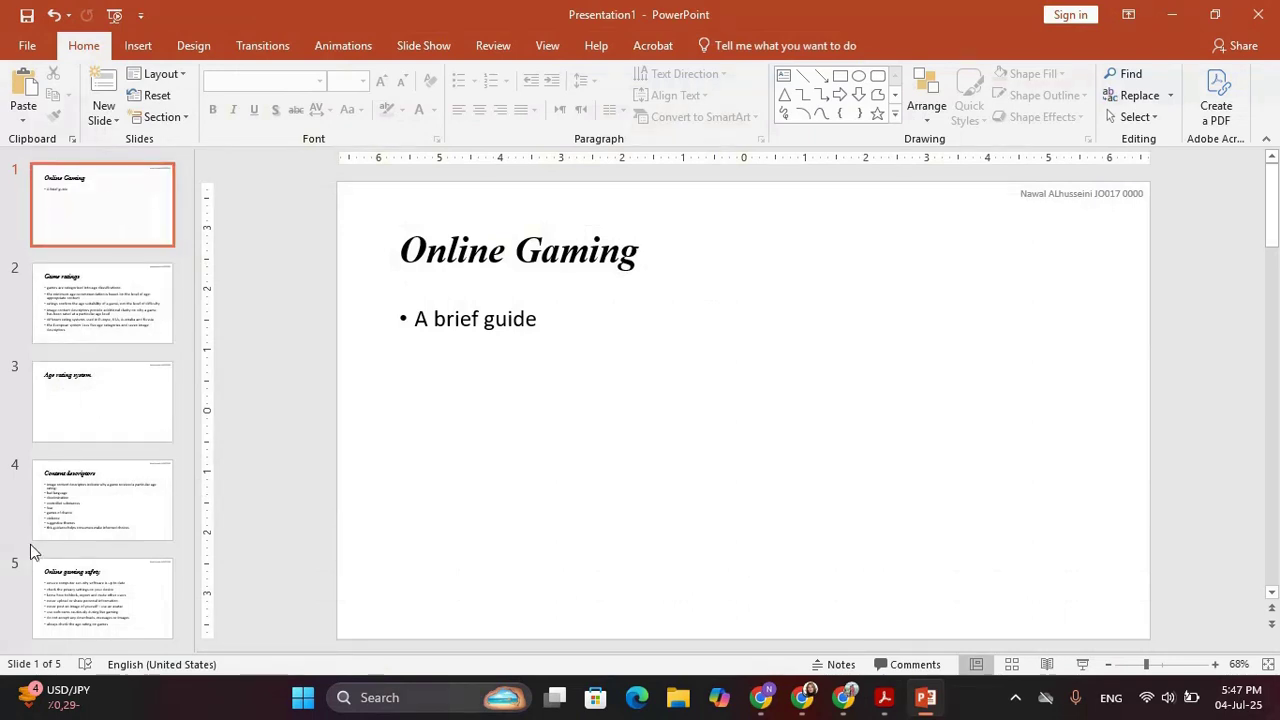
left_click(133, 406)
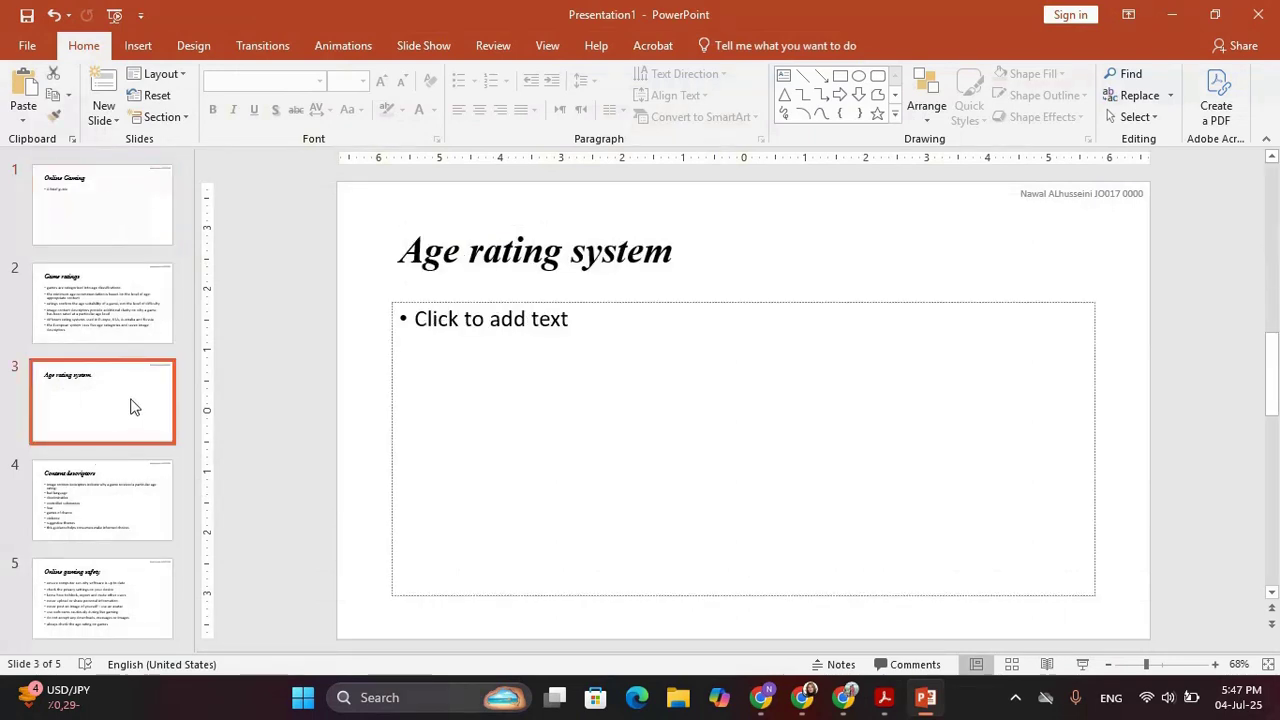
key("alt+Tab")
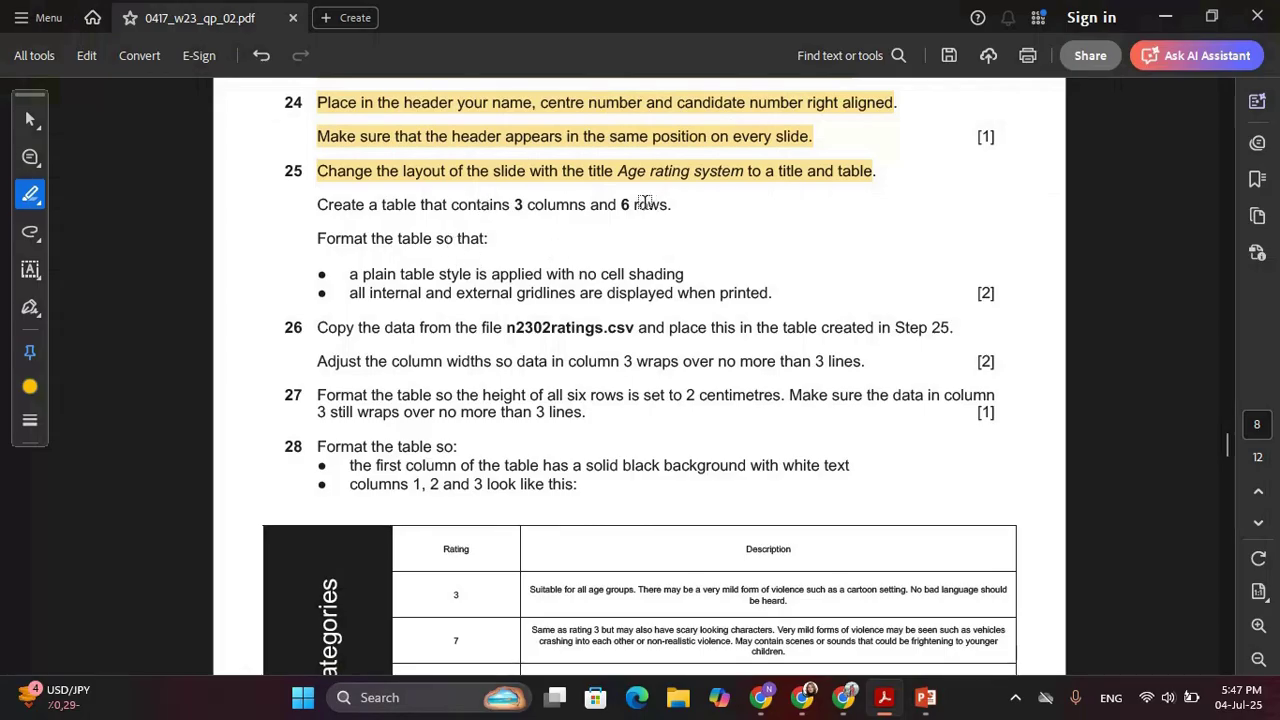
key("alt+Tab")
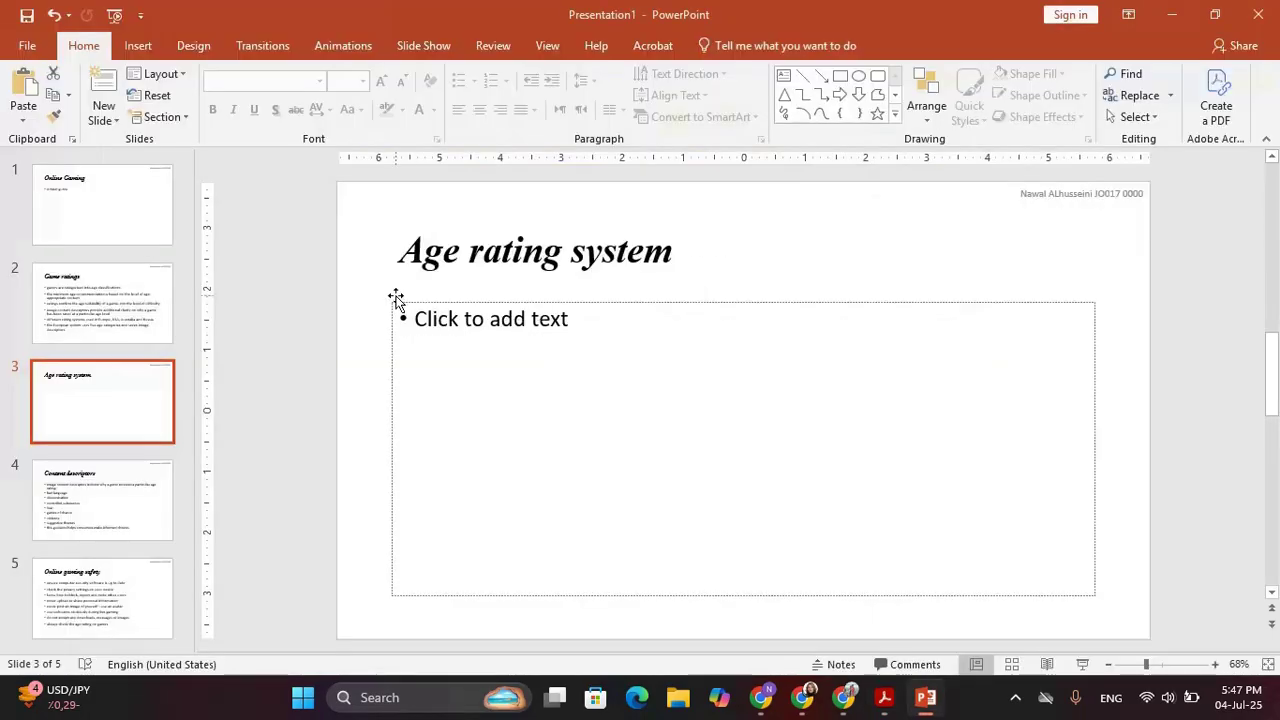
left_click(177, 80)
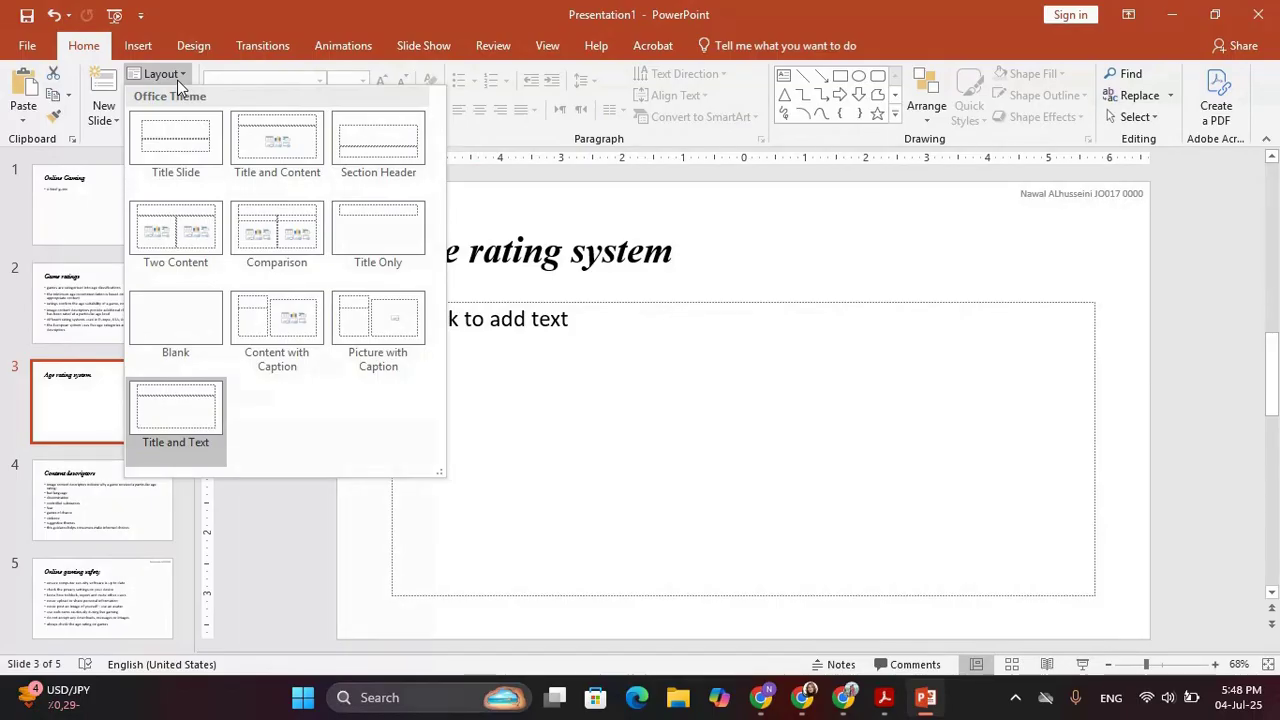
left_click(258, 168)
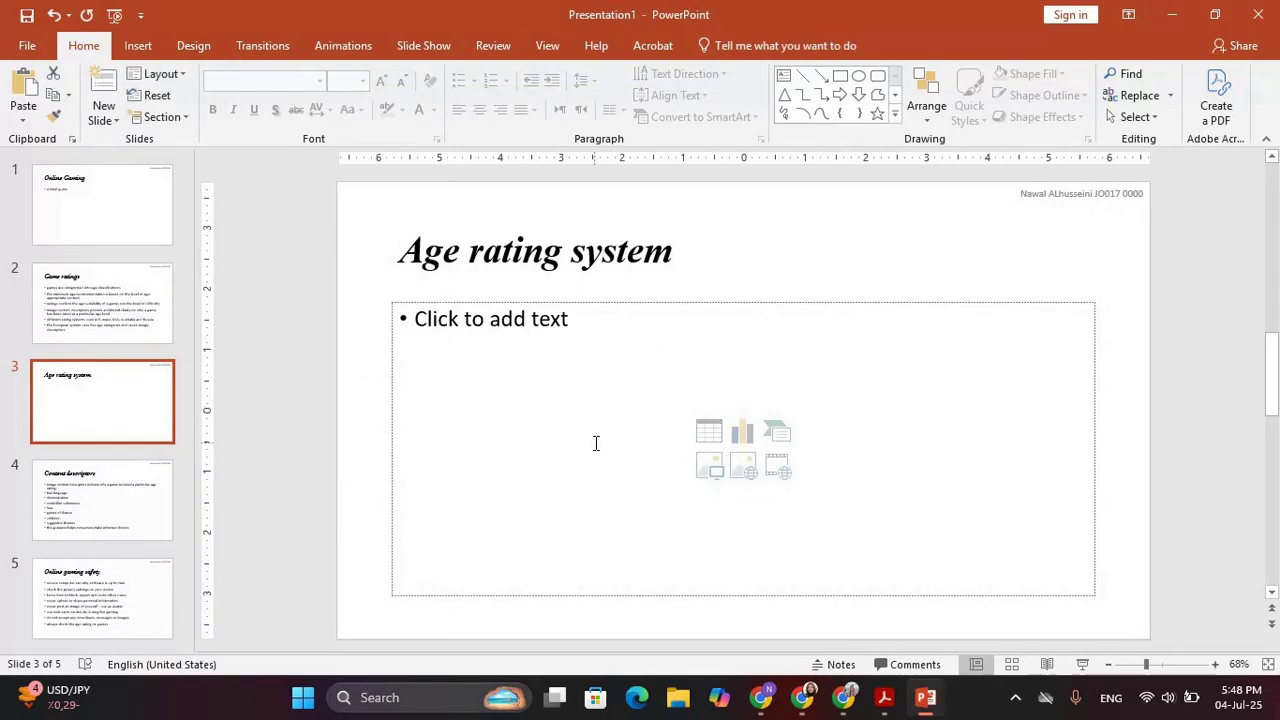
key("alt+Tab")
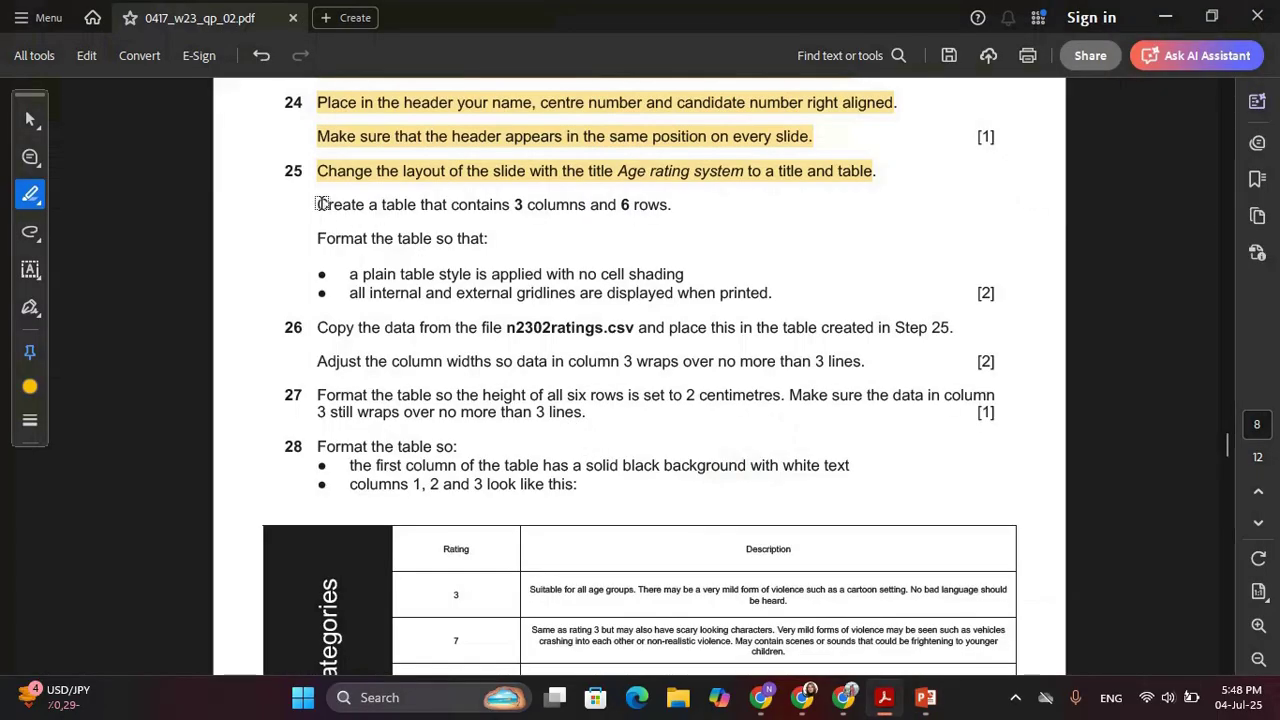
Highlight step 25's table instruction and begin a 3-column, 6-row table on slide 3
left_click_drag(318, 205, 670, 207)
key("alt+Tab")
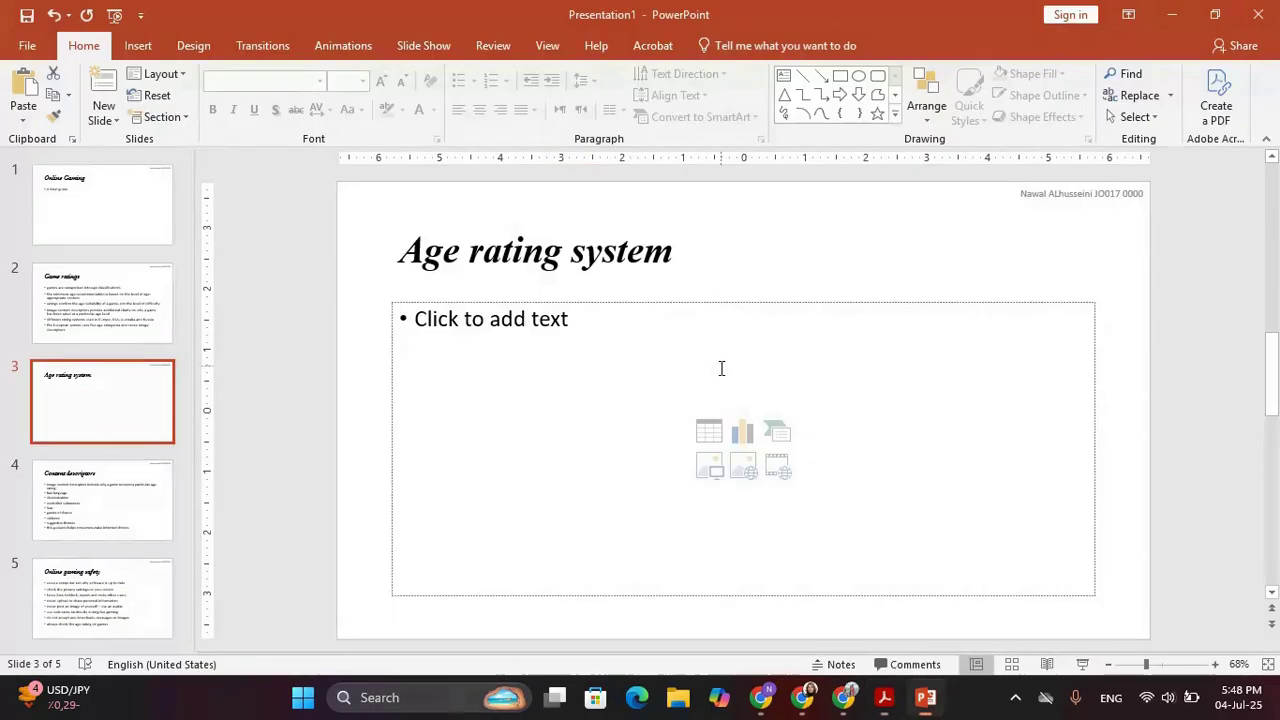
left_click(710, 433)
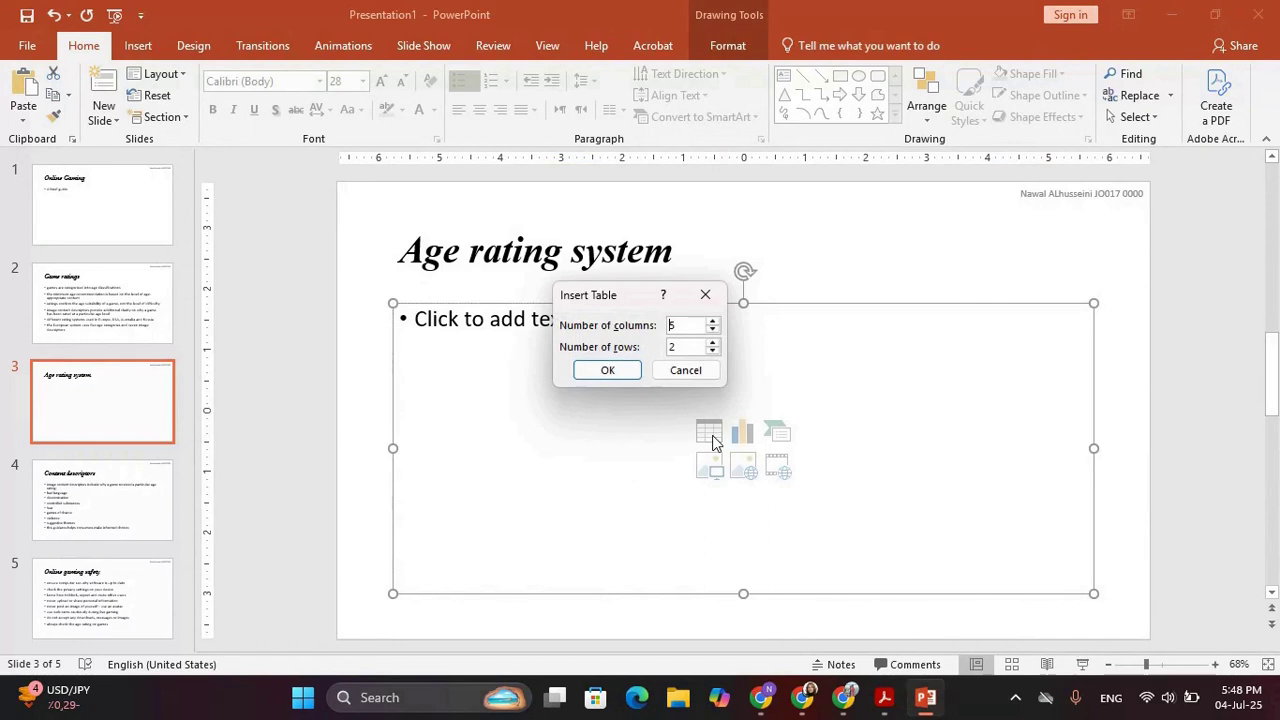
key("alt+Tab")
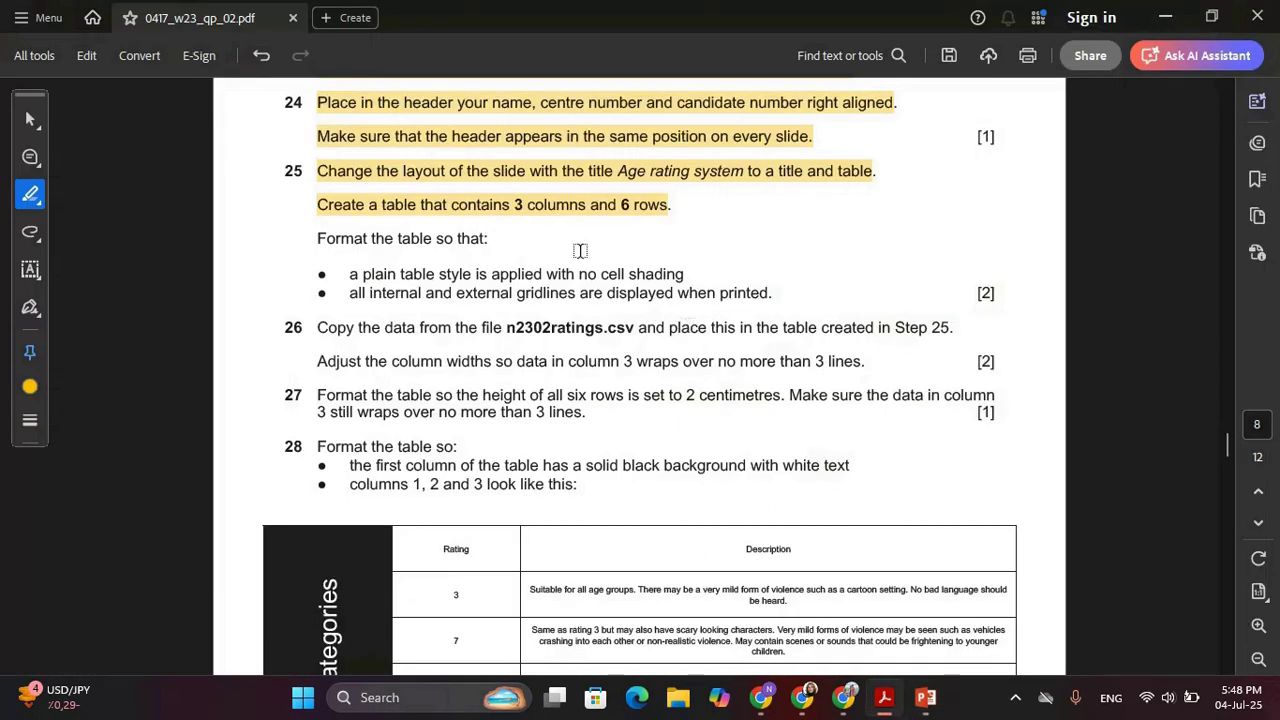
key("alt+Tab")
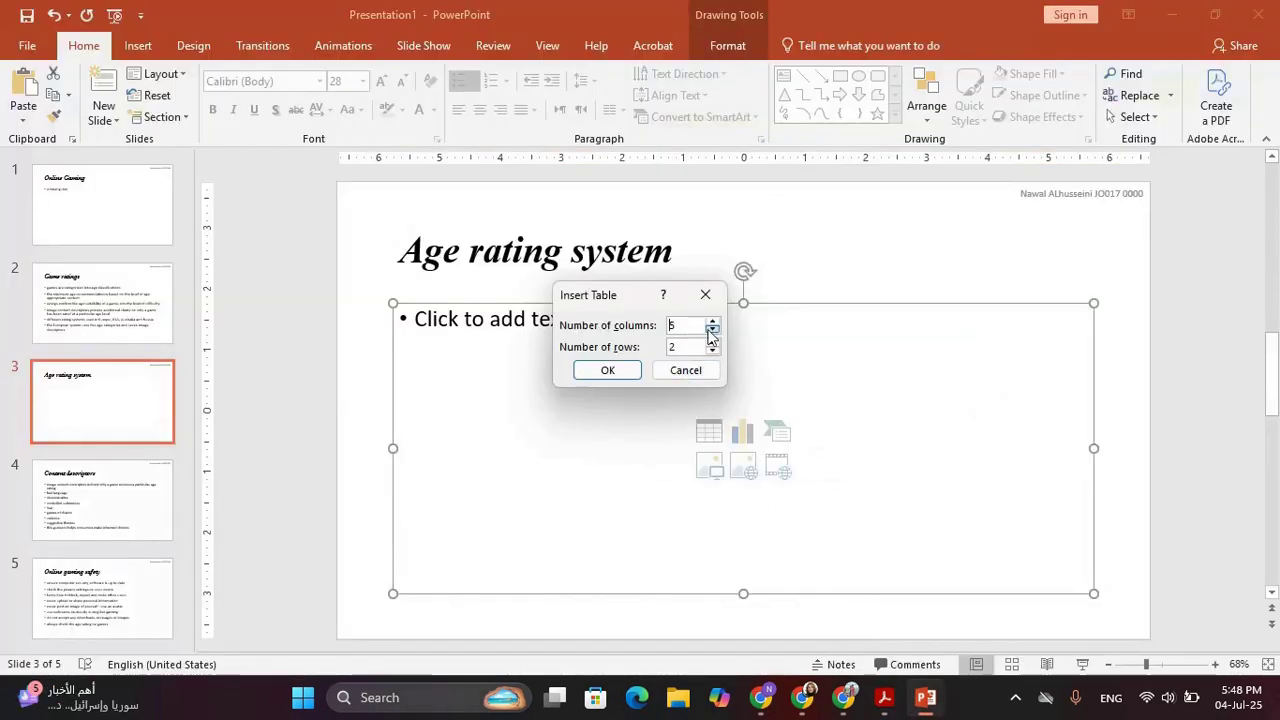
key("Tab")
type("6")
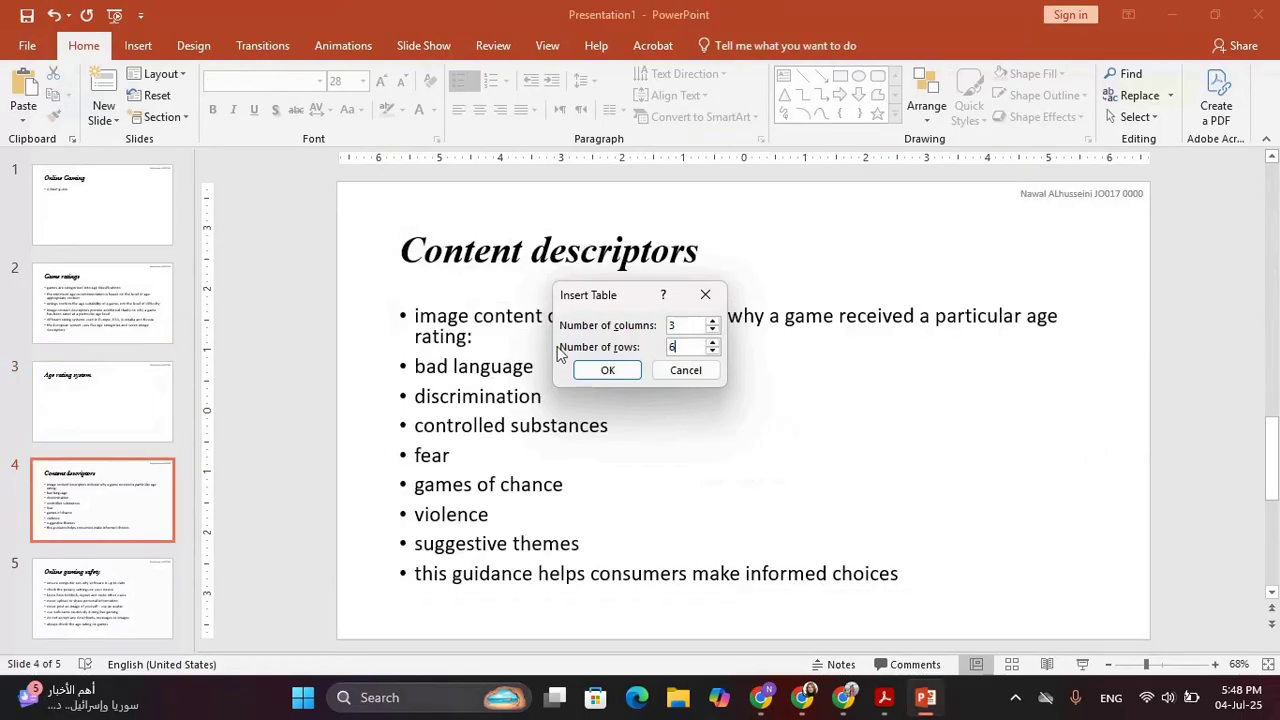
left_click(201, 444)
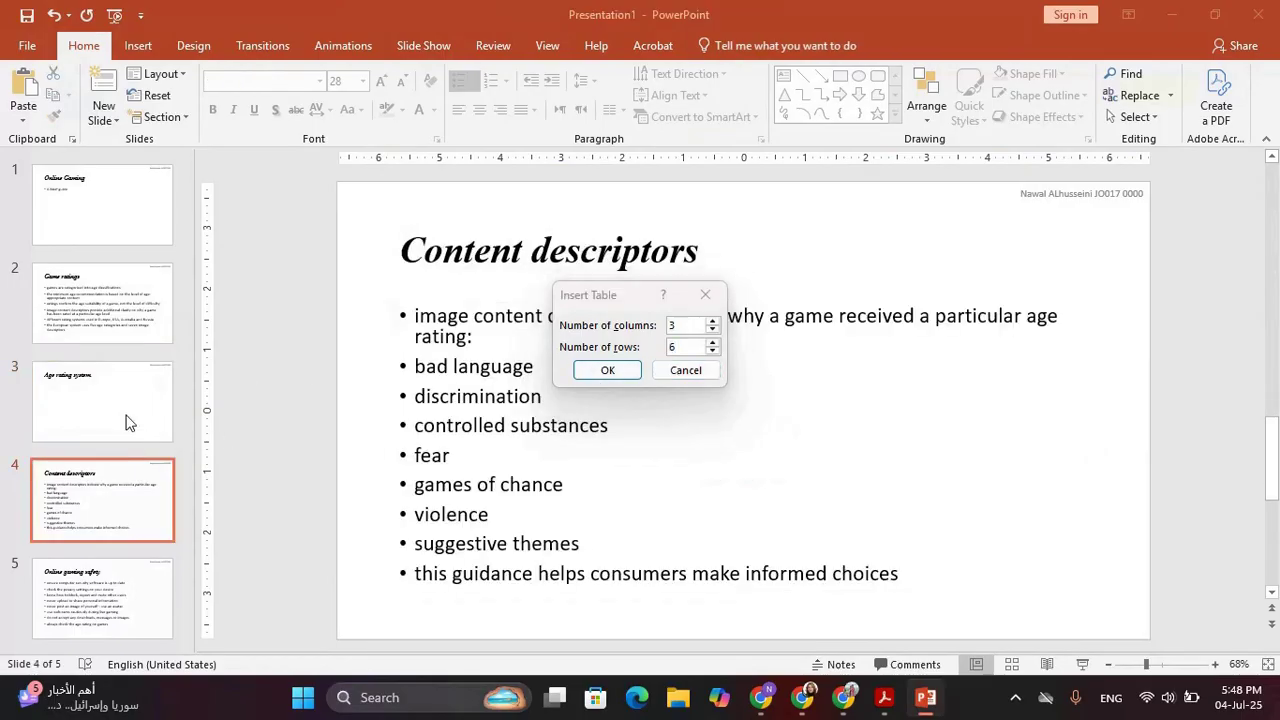
left_click(706, 294)
Insert a 3-column, 6-row table on the Age rating system slide
left_click(109, 400)
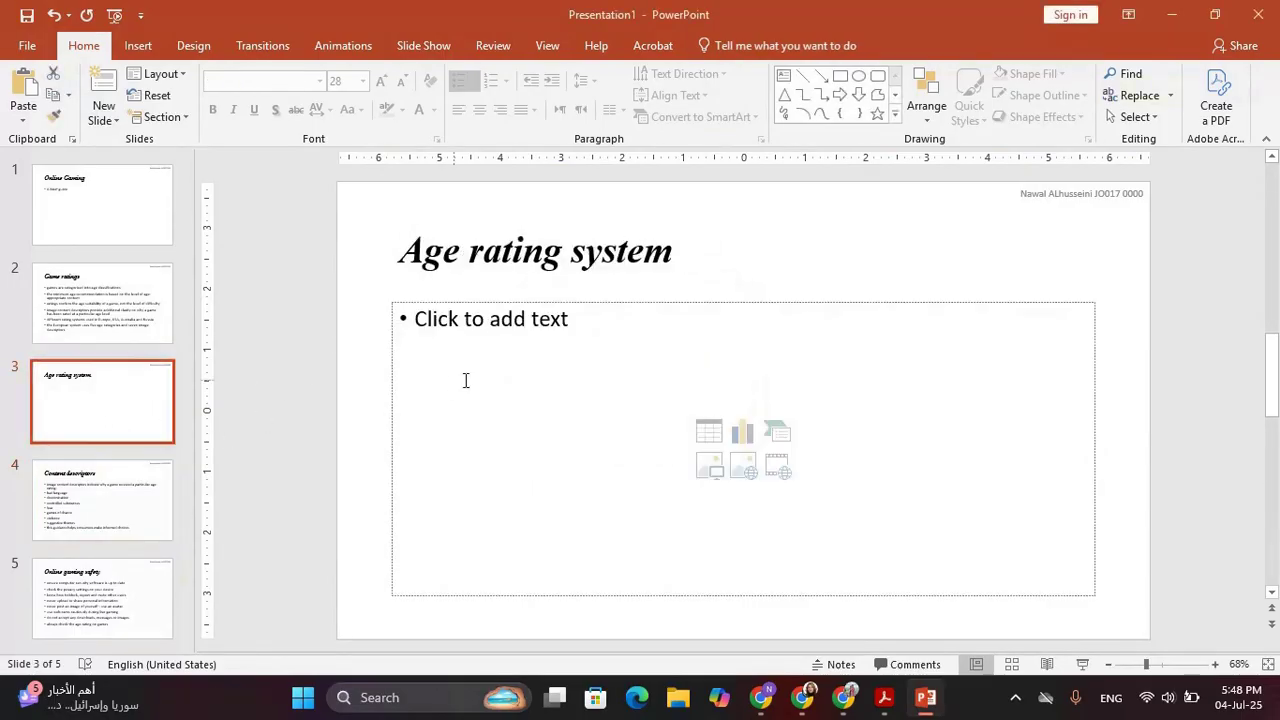
left_click(710, 434)
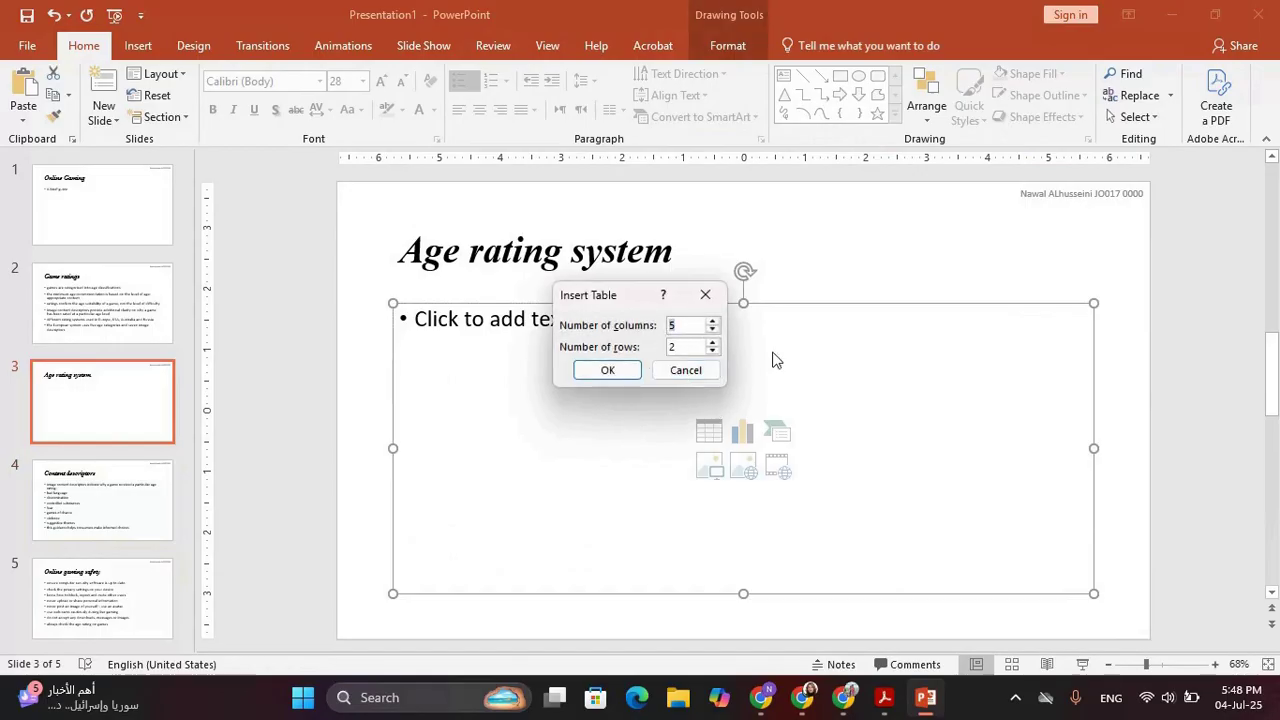
type("6")
key("Return")
key("alt+Tab")
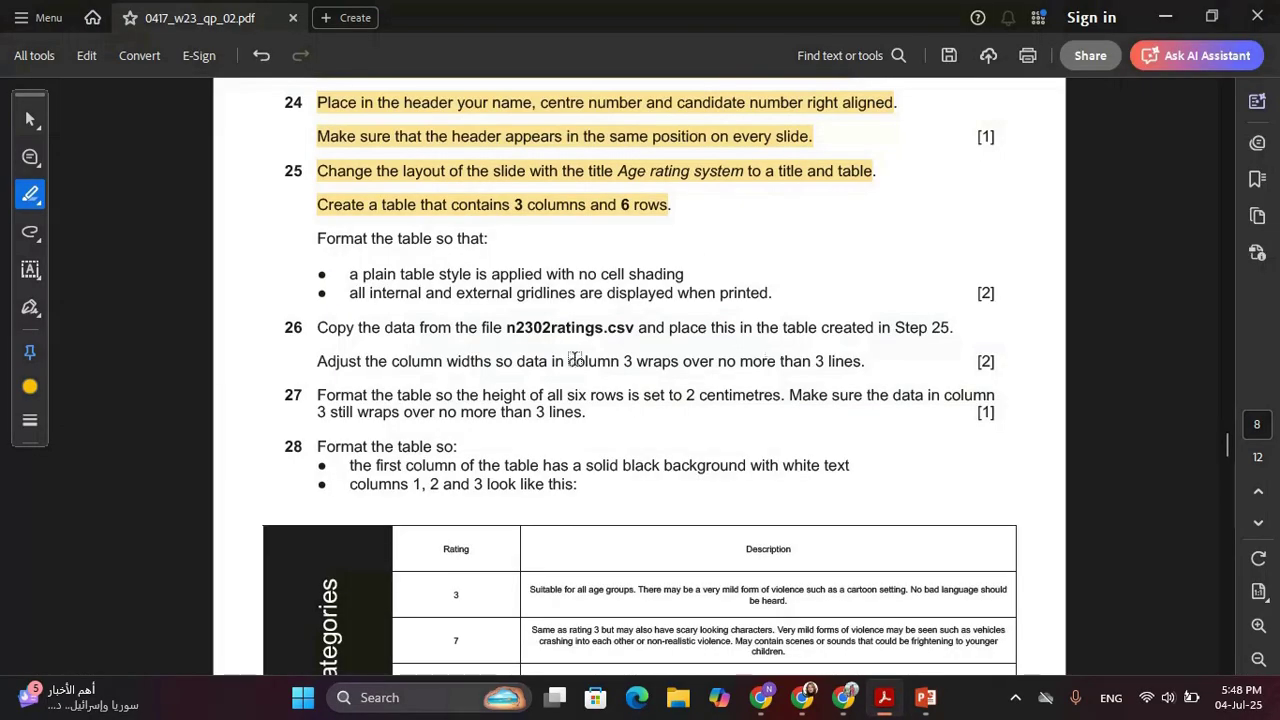
Highlight step 25's plain-table-style and printed-gridlines bullets in the PDF
scroll(570, 355, "down", 1)
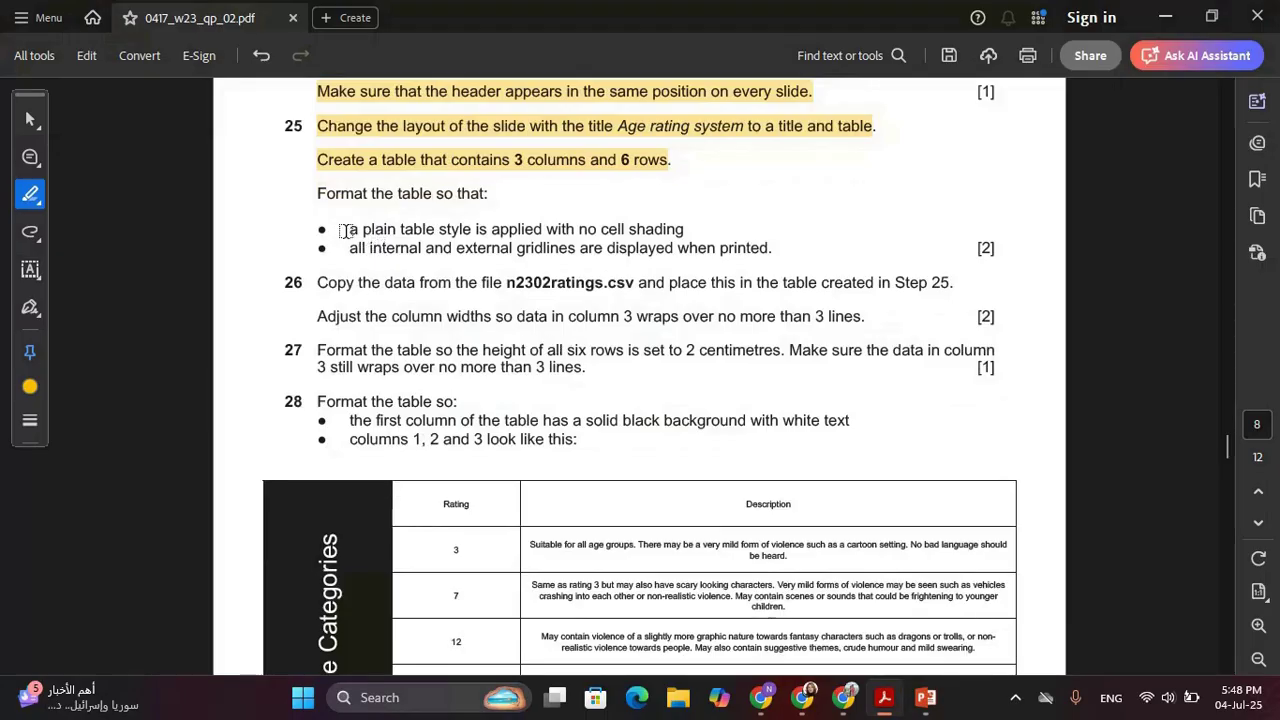
left_click_drag(345, 231, 684, 230)
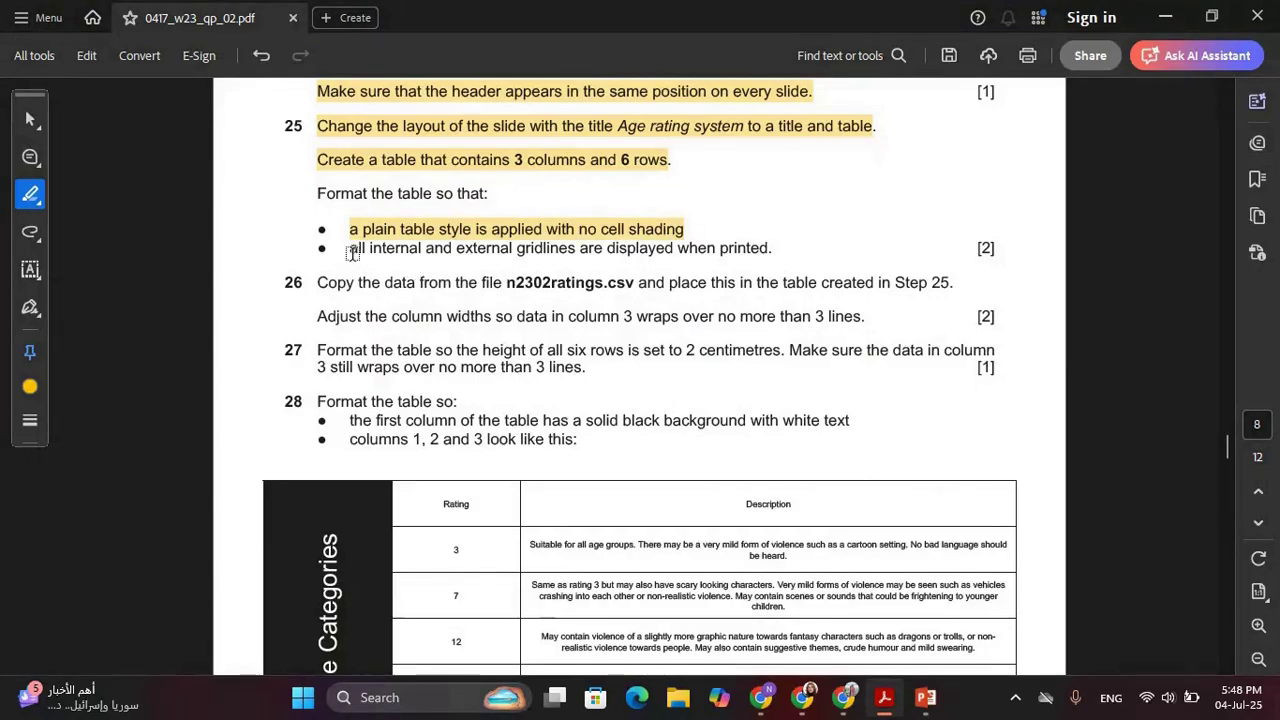
left_click_drag(352, 253, 772, 250)
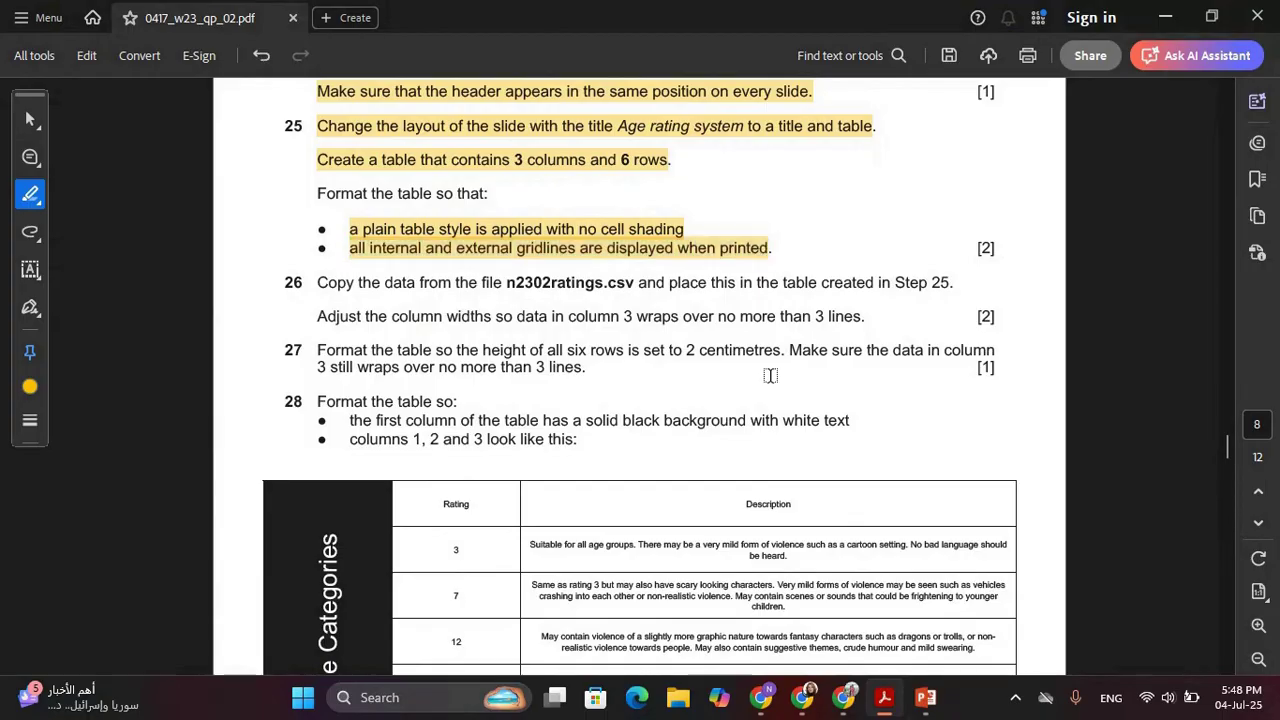
key("alt+Tab")
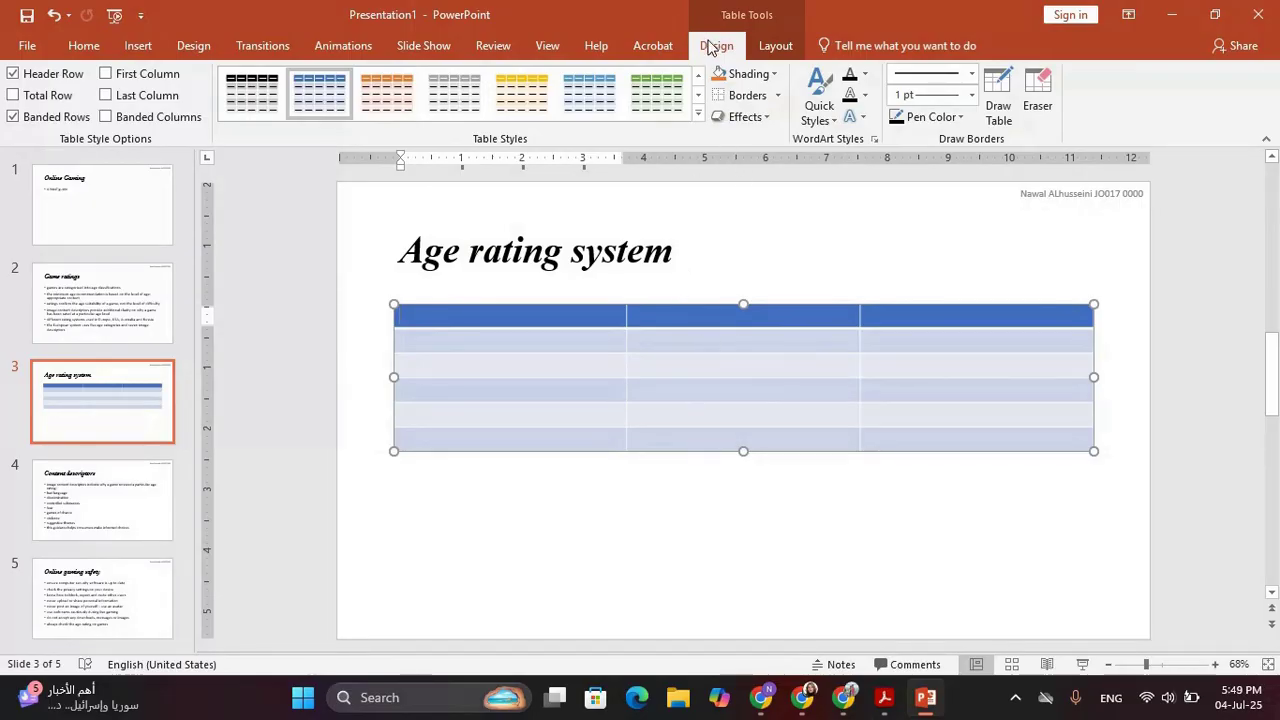
Apply Clear Table to strip all style and shading from the Age rating table
left_click(698, 117)
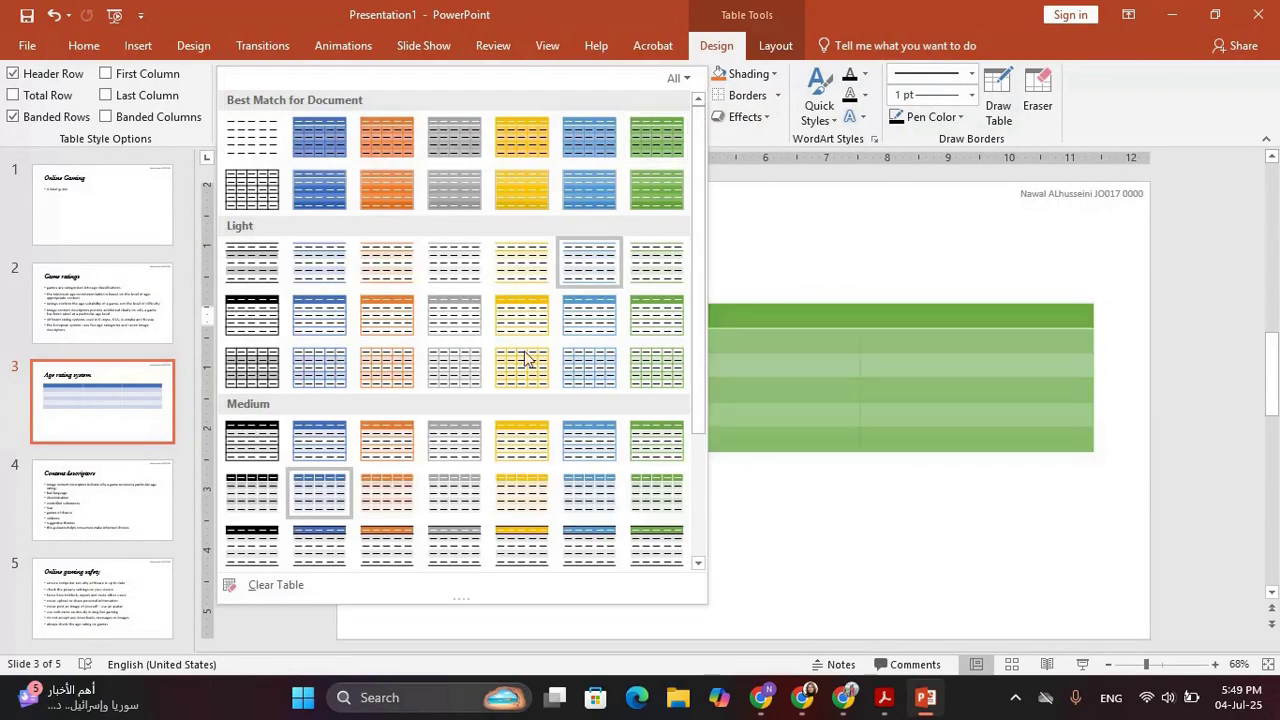
left_click(276, 585)
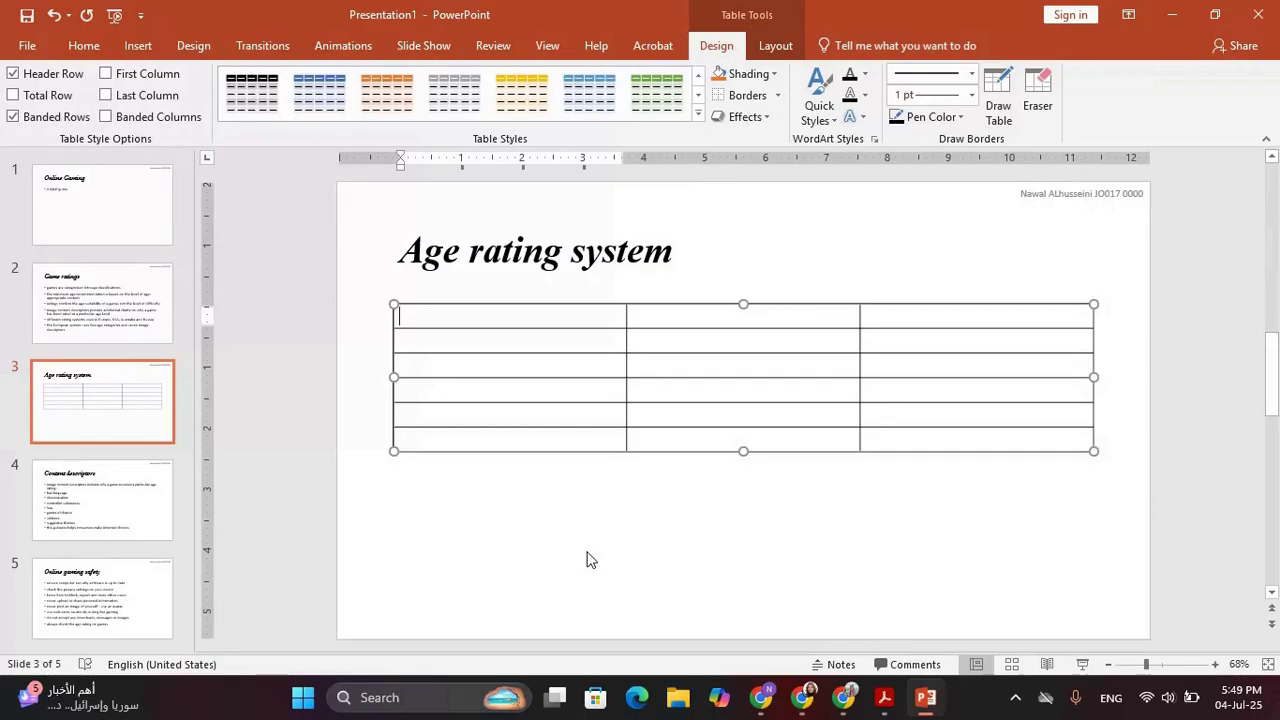
key("alt+Tab")
Highlight step 26's first sentence about copying the n2302ratings.csv data into the table
scroll(522, 382, "down", 1)
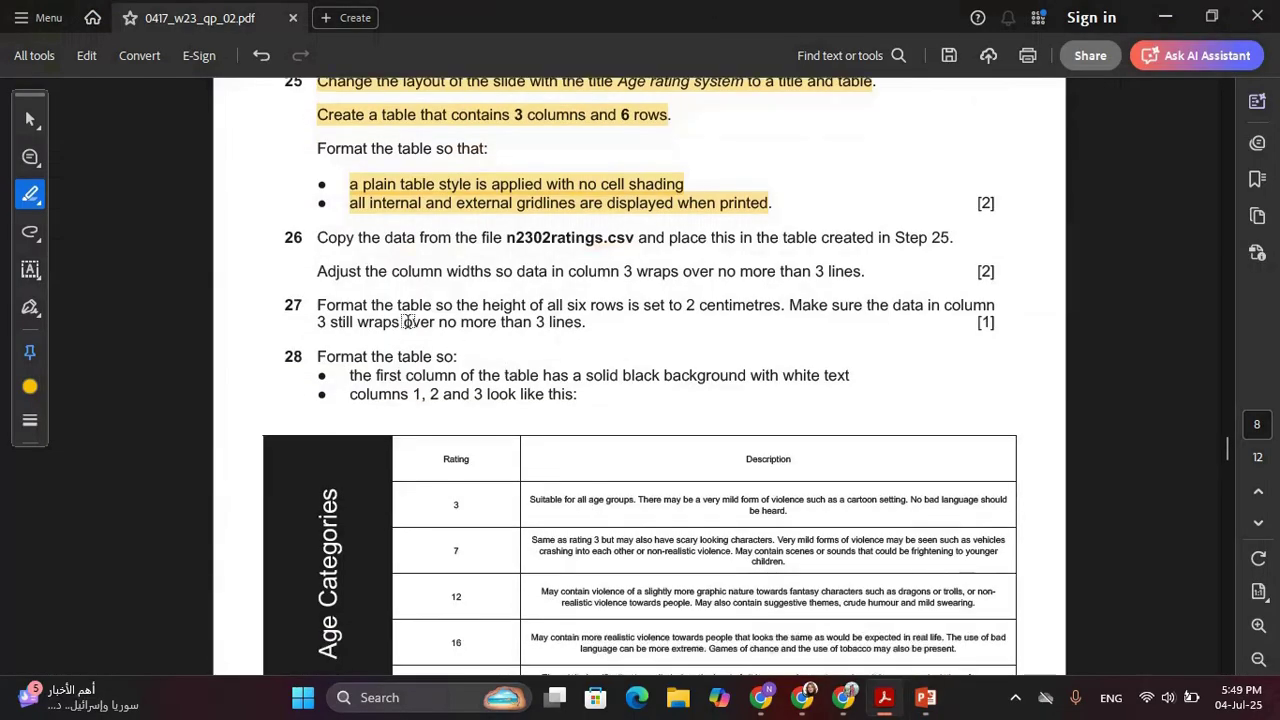
left_click_drag(317, 240, 507, 243)
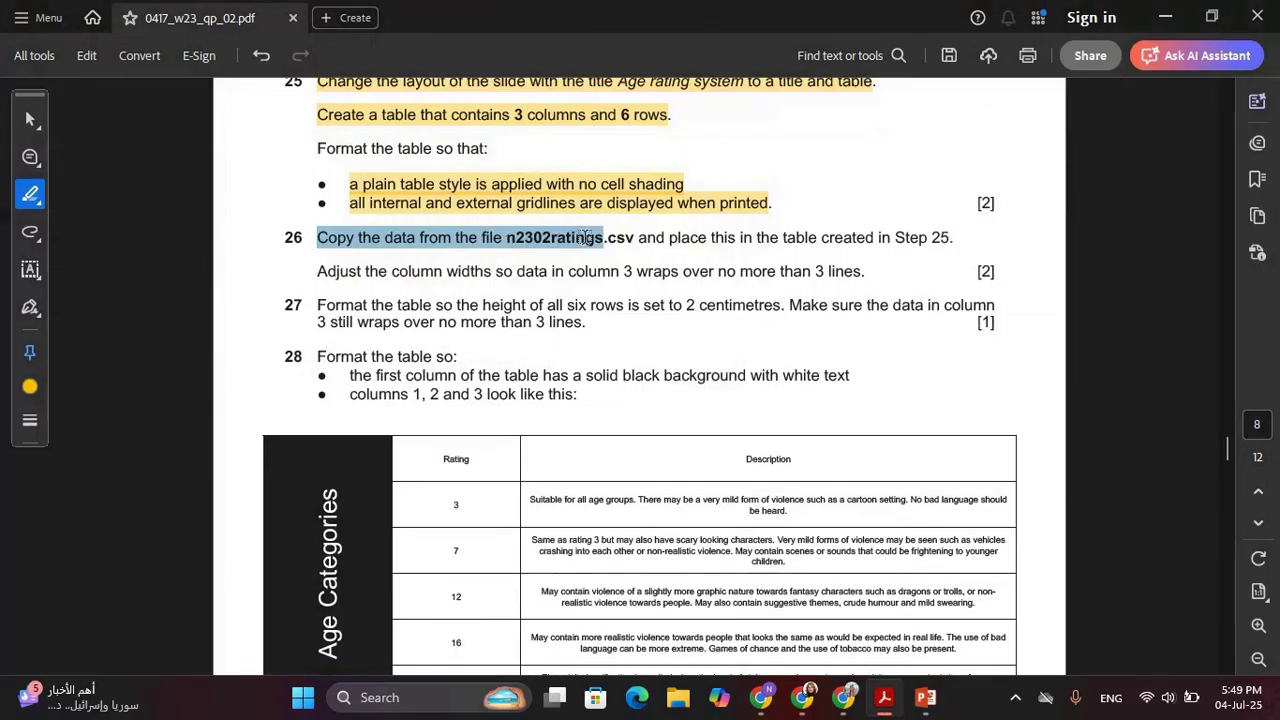
left_click_drag(586, 237, 933, 230)
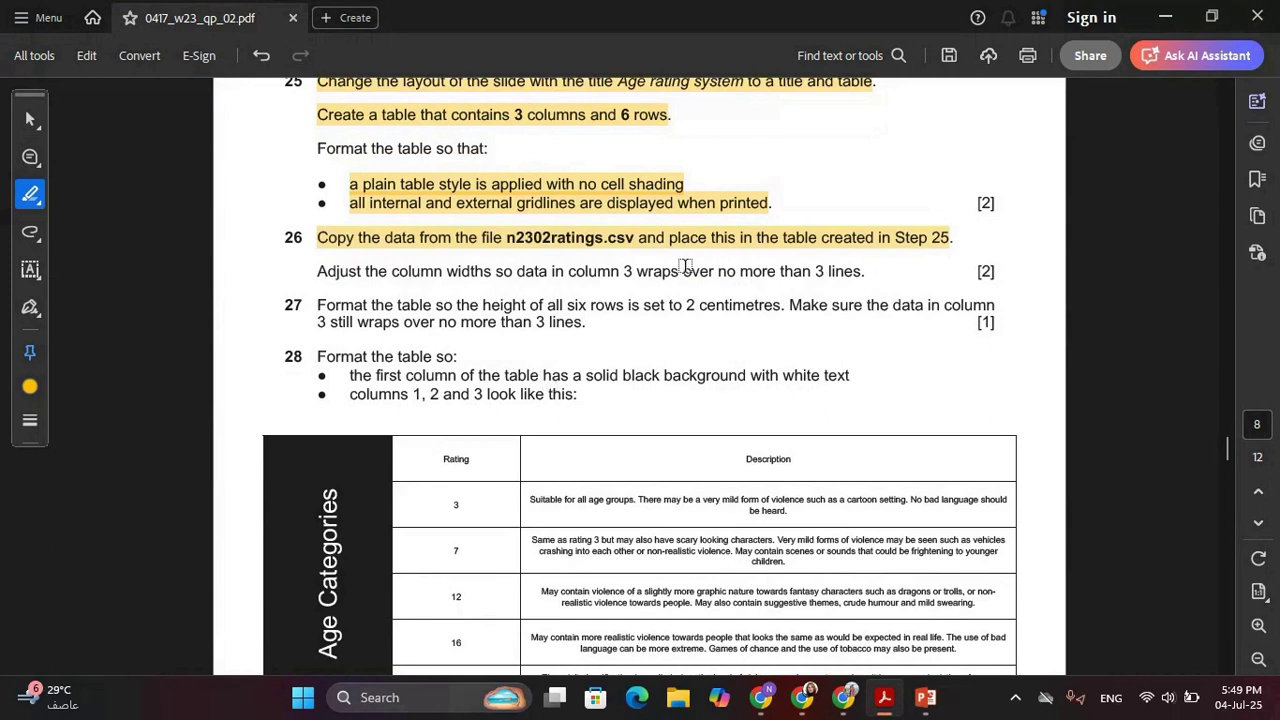
Minimize Acrobat and PowerPoint, then open n2302ratings from the desktop's 0417_w23_sf_02 folder
left_click(1163, 17)
left_click(1163, 17)
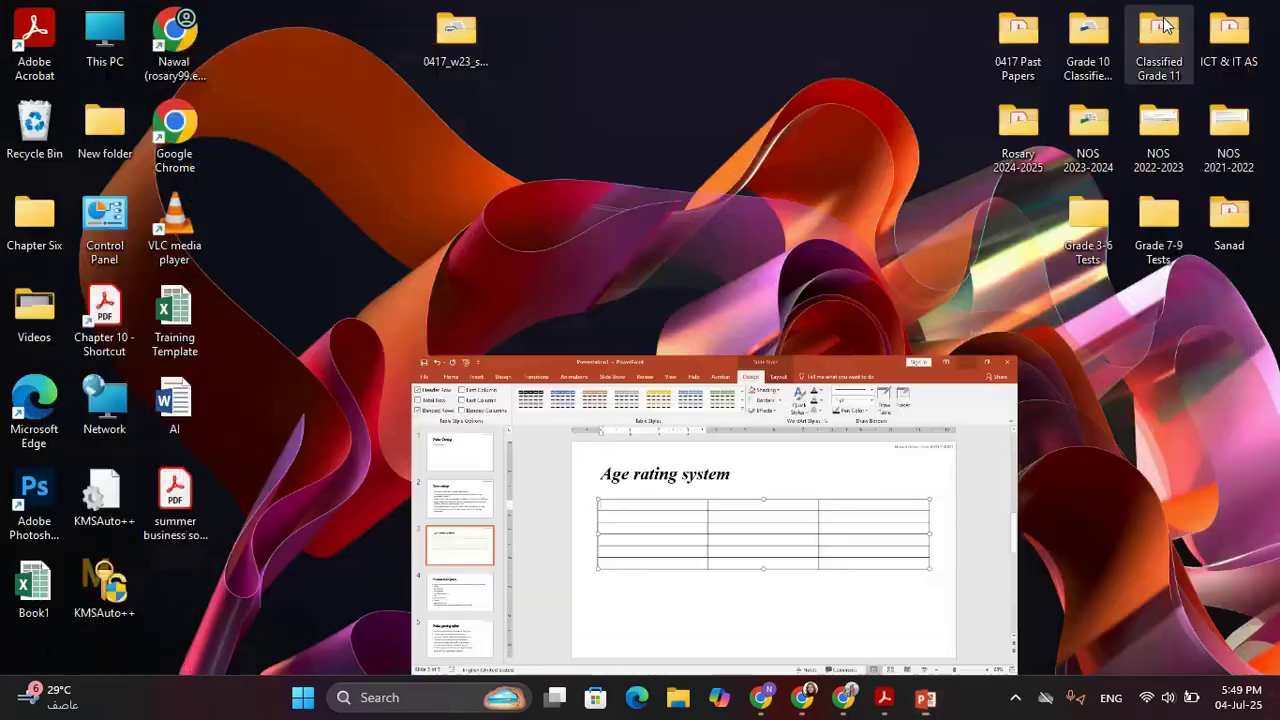
double_click(460, 40)
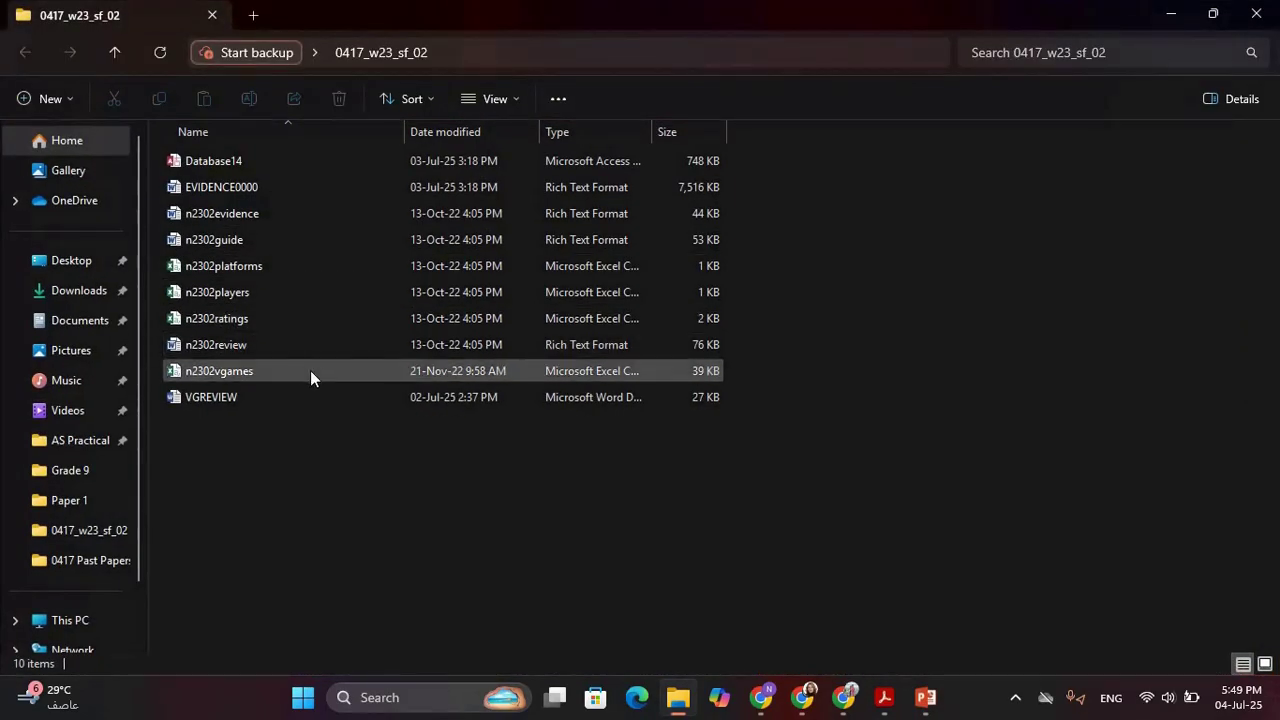
double_click(253, 320)
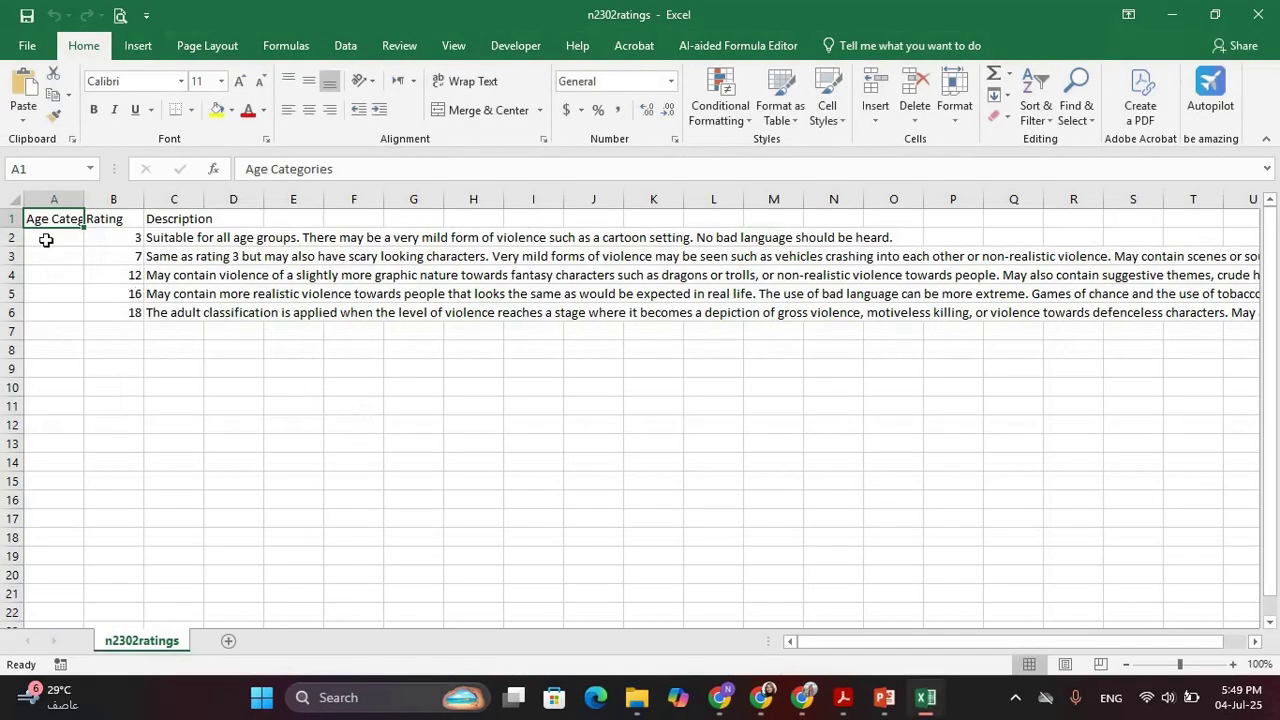
AutoFit every worksheet column to its contents in n2302ratings
left_click(12, 201)
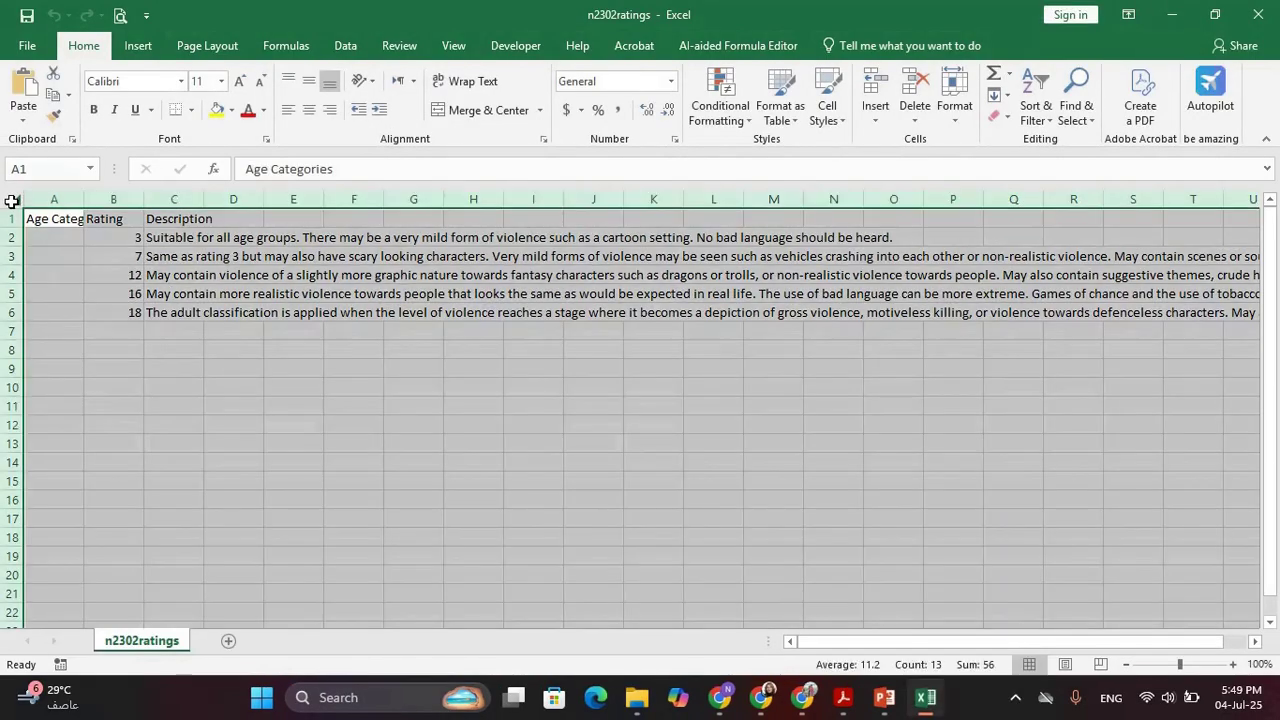
double_click(84, 200)
left_click(205, 315)
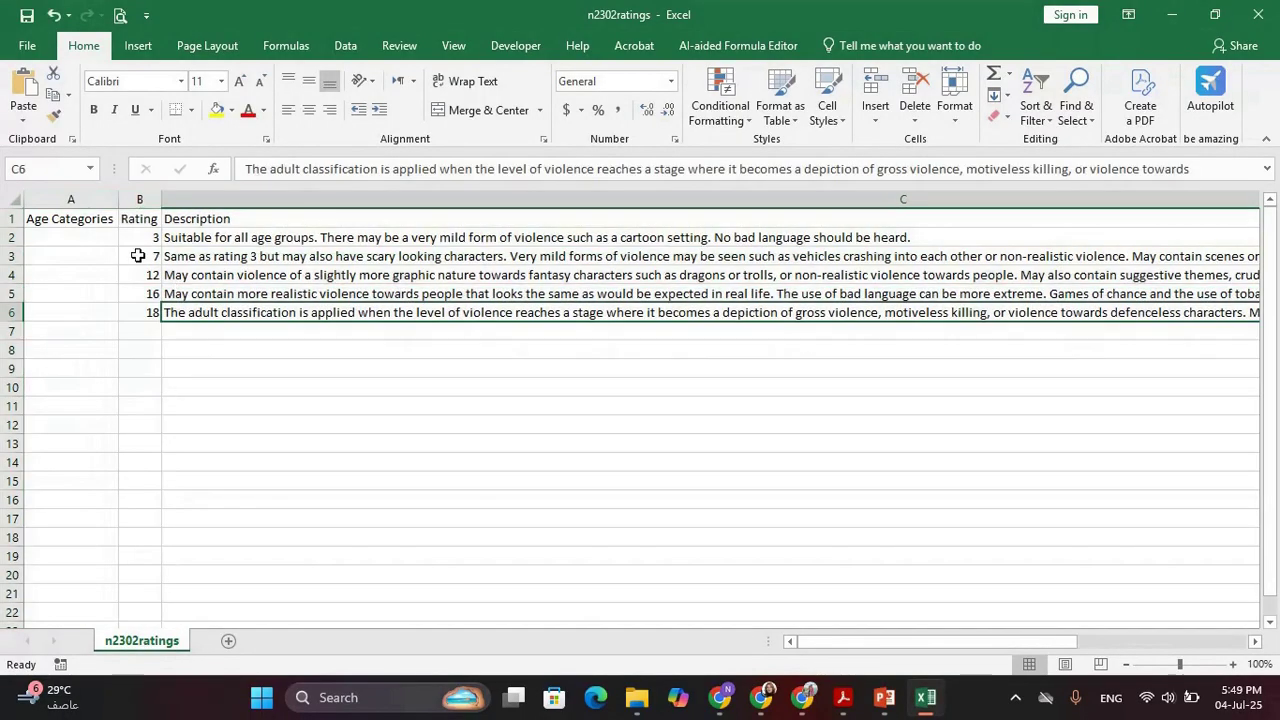
Copy the ratings range A1:C6 and return to PowerPoint
left_click_drag(98, 220, 423, 309)
key("ctrl+c")
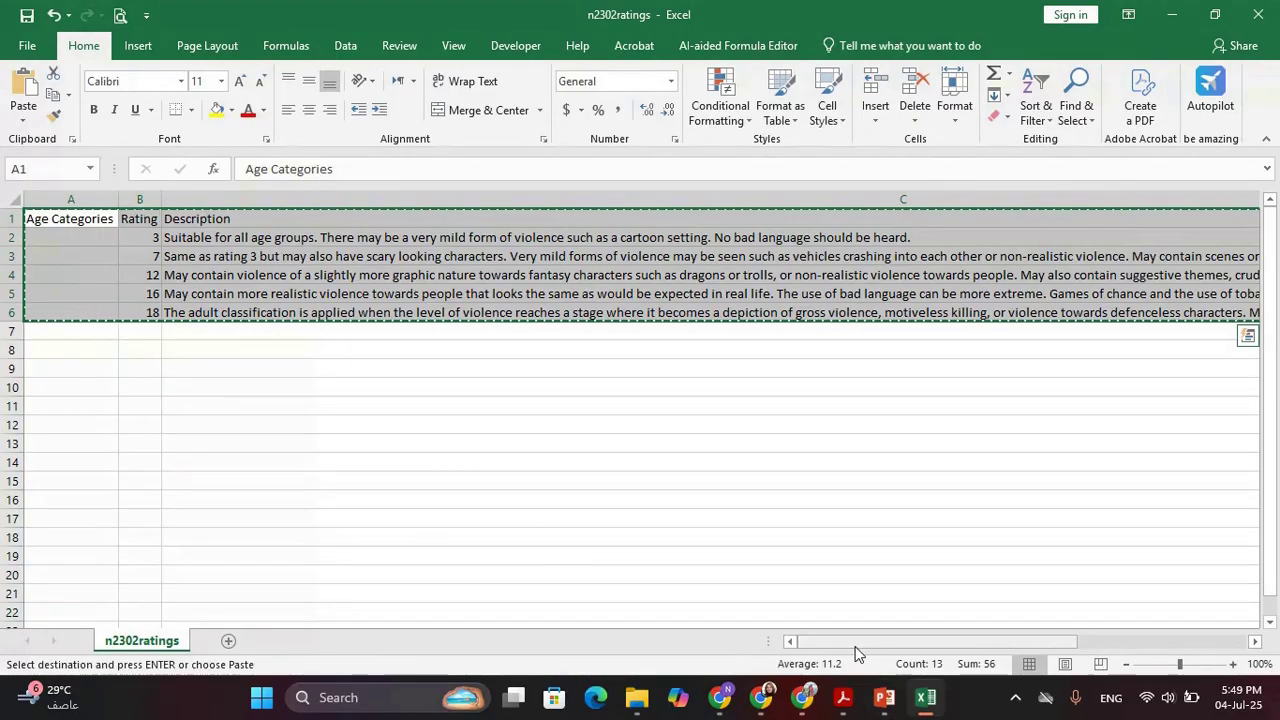
left_click(886, 697)
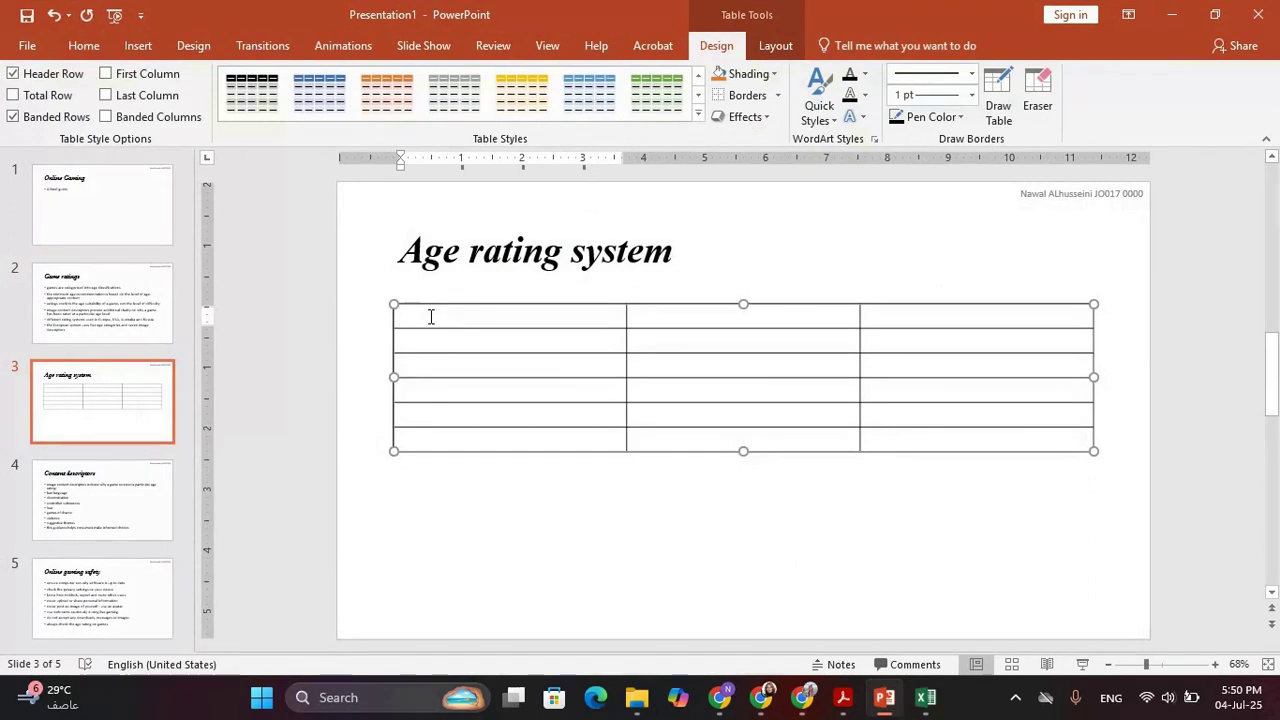
Paste the Age Categories, Rating and Description data into the Age rating system table
key("ctrl+v")
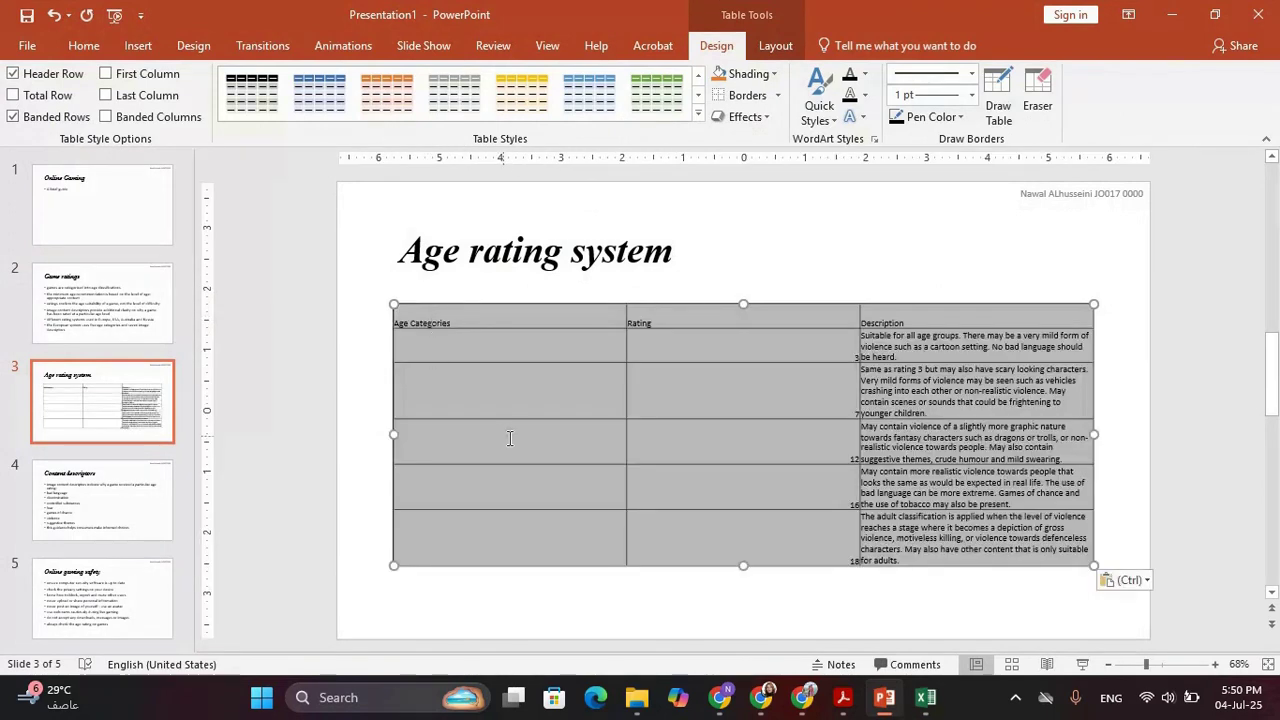
left_click(548, 437)
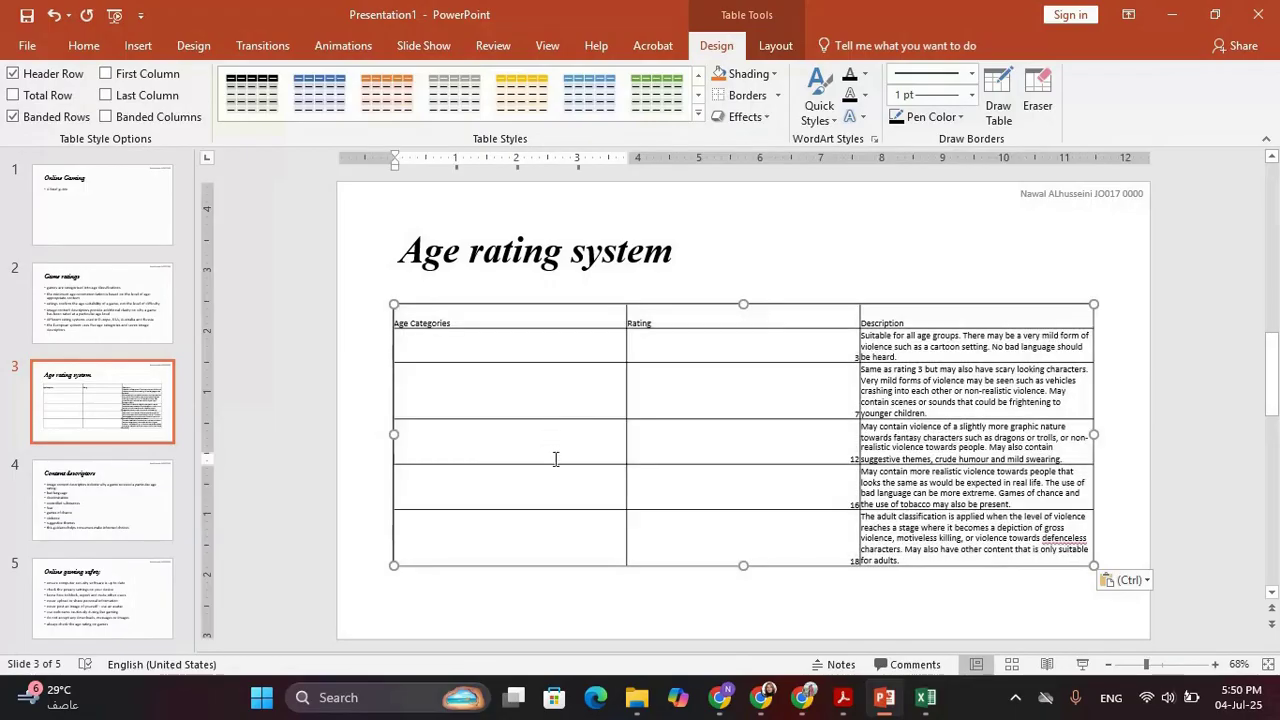
key("alt+Tab")
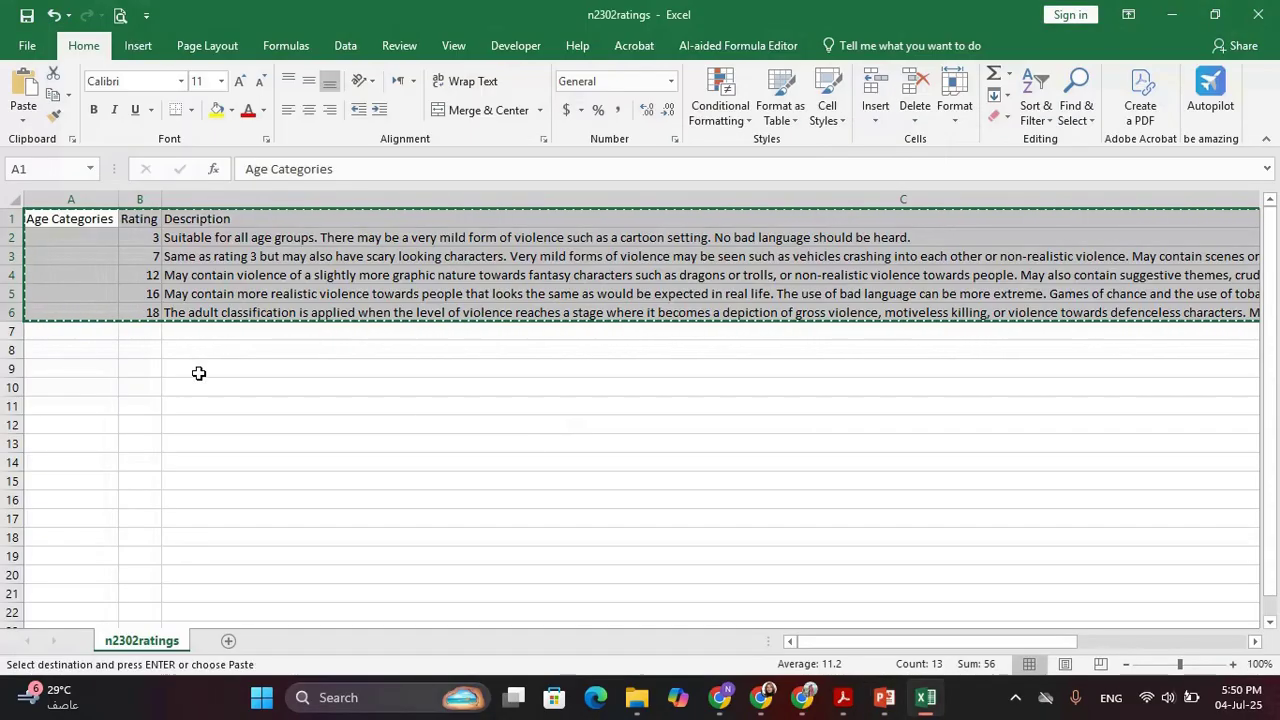
key("alt+Tab")
key("alt+Tab")
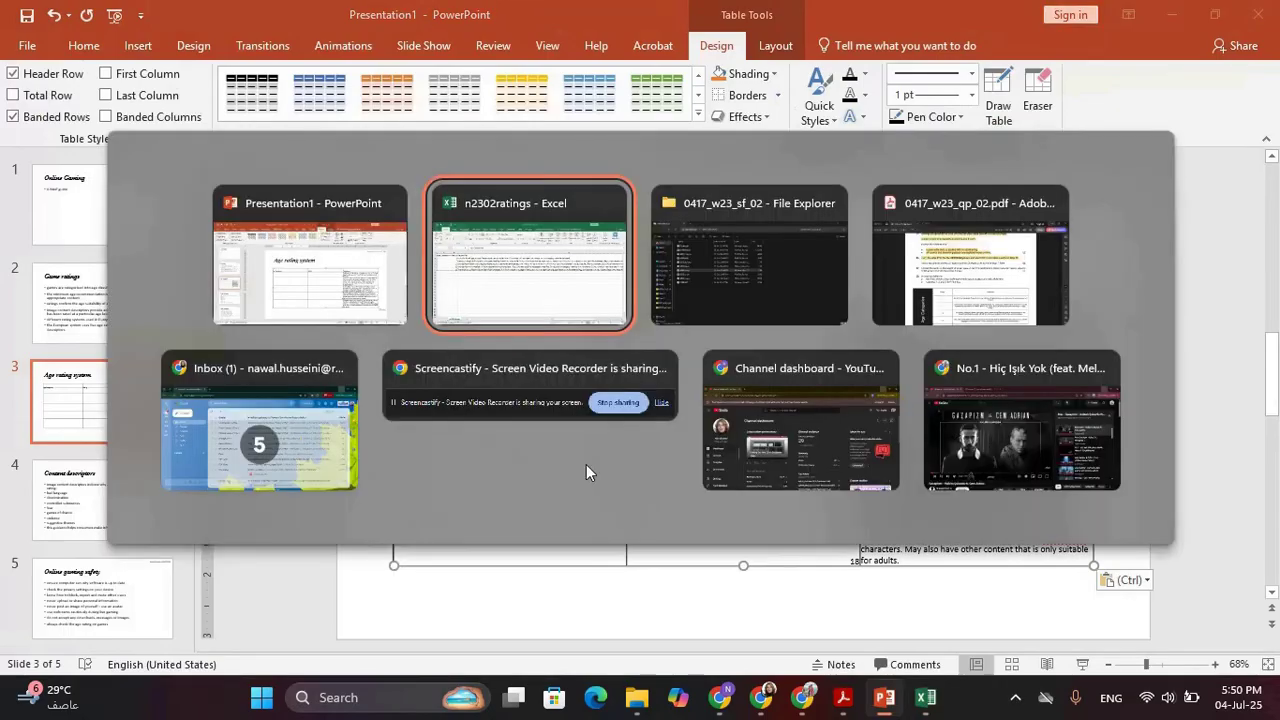